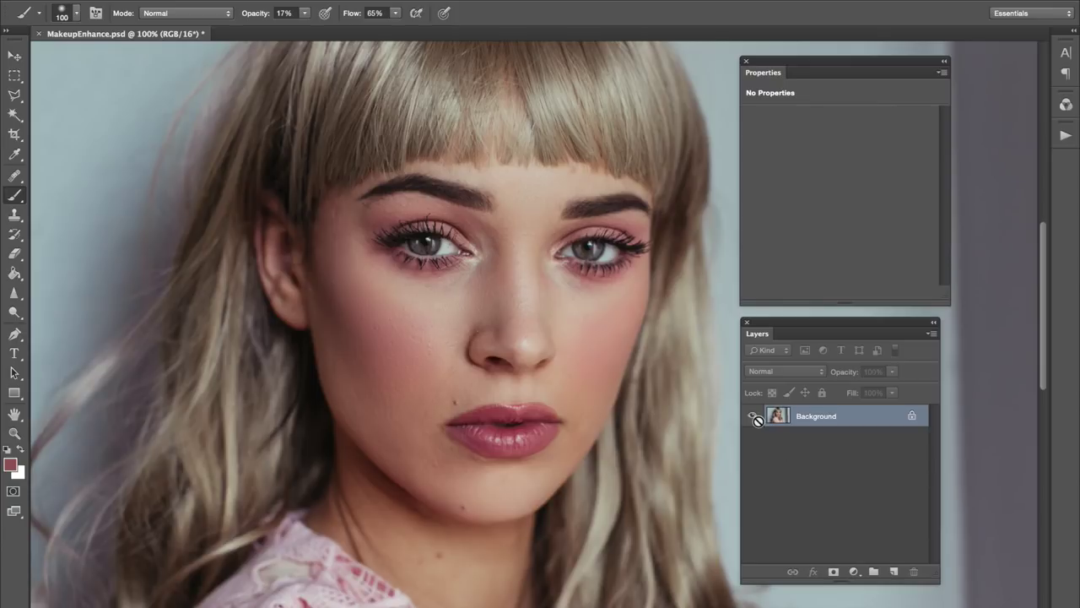
- Add a new layer named eyeshadow above the Background
key(ctrl+shift+n)
text(eyeshadow)
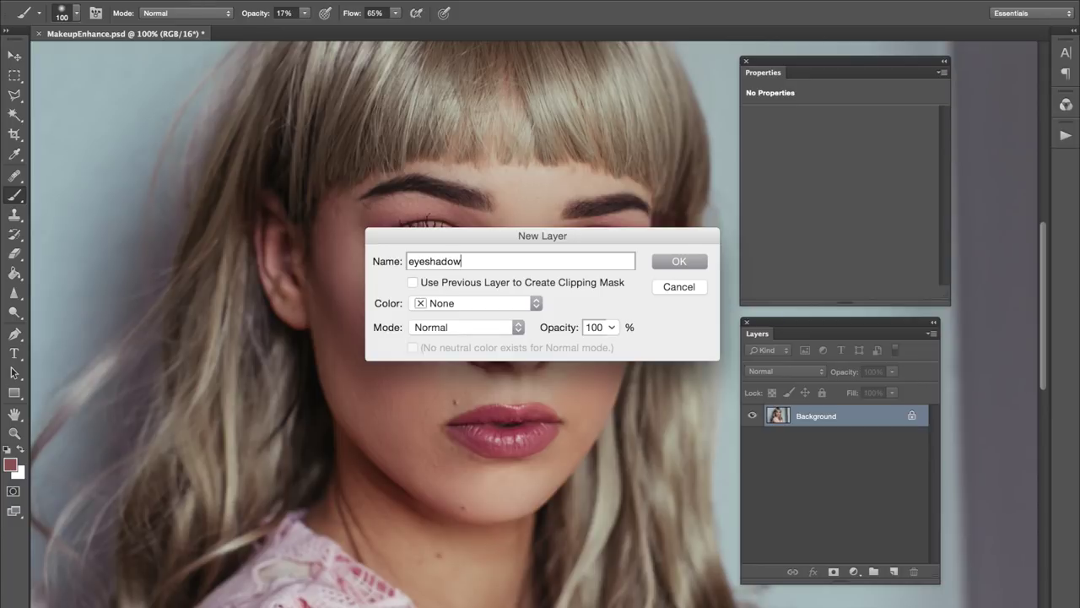
key(Return)
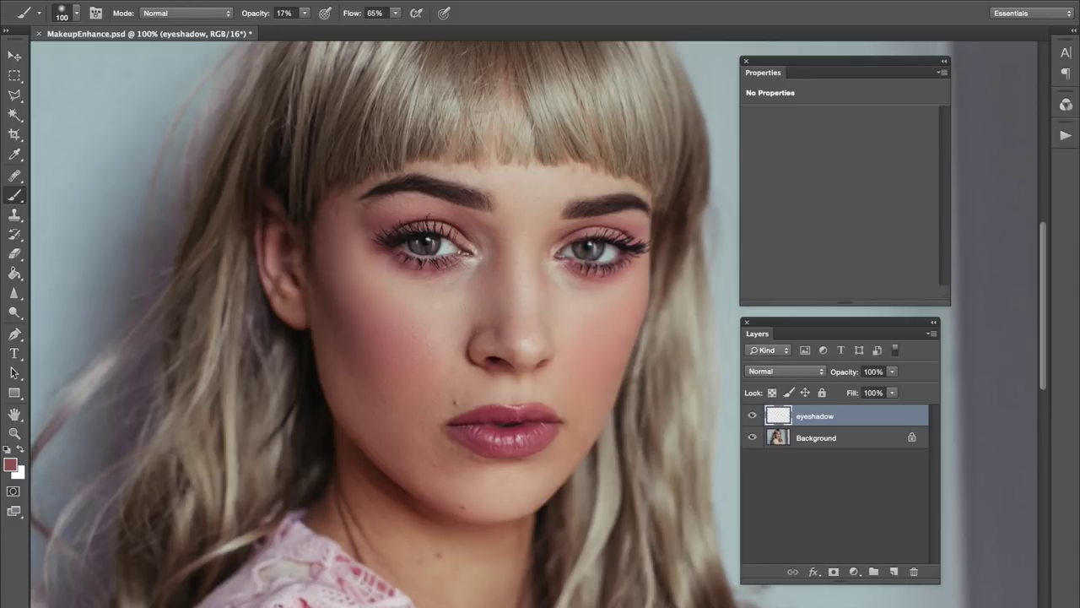
- Enlarge the brush to 150 and paint soft pink shadow over the left eyelid
key(ctrl+plus)
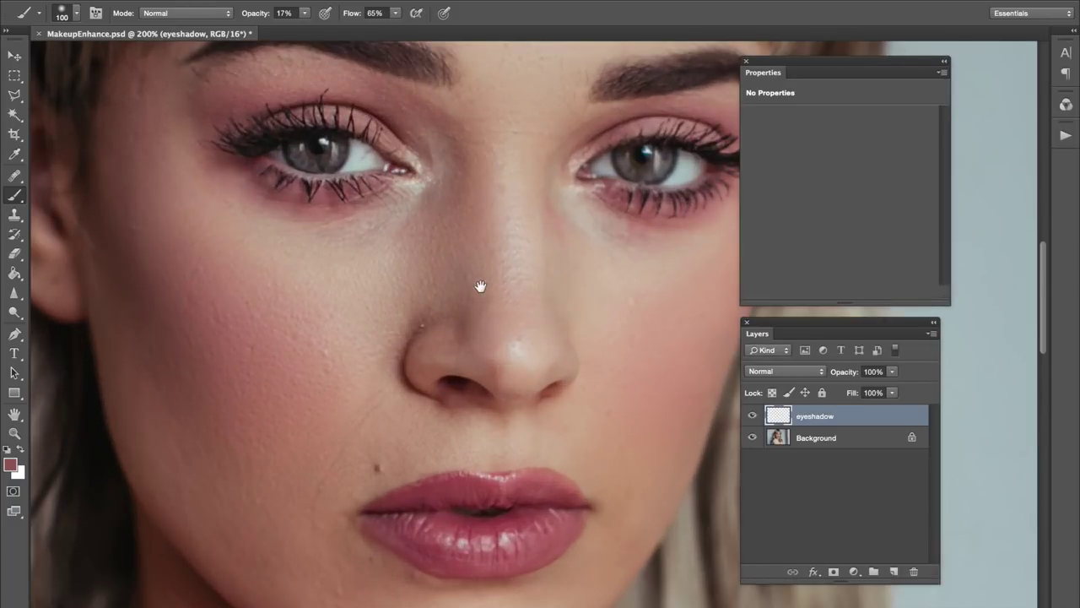
key(ctrl+minus)
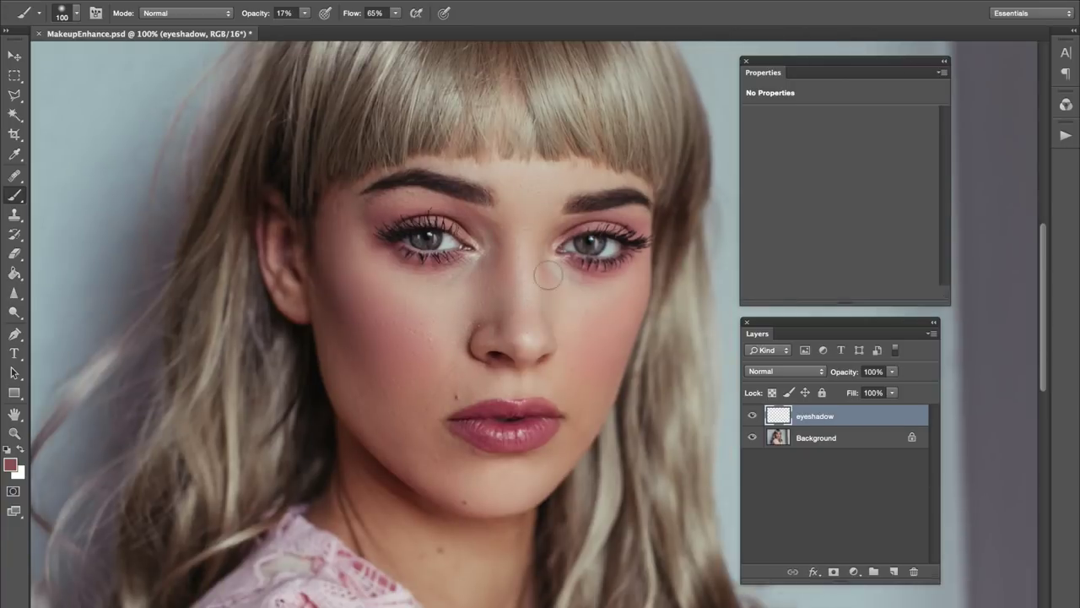
scroll(562, 355, up, 2)
scroll(562, 354, up, 2)
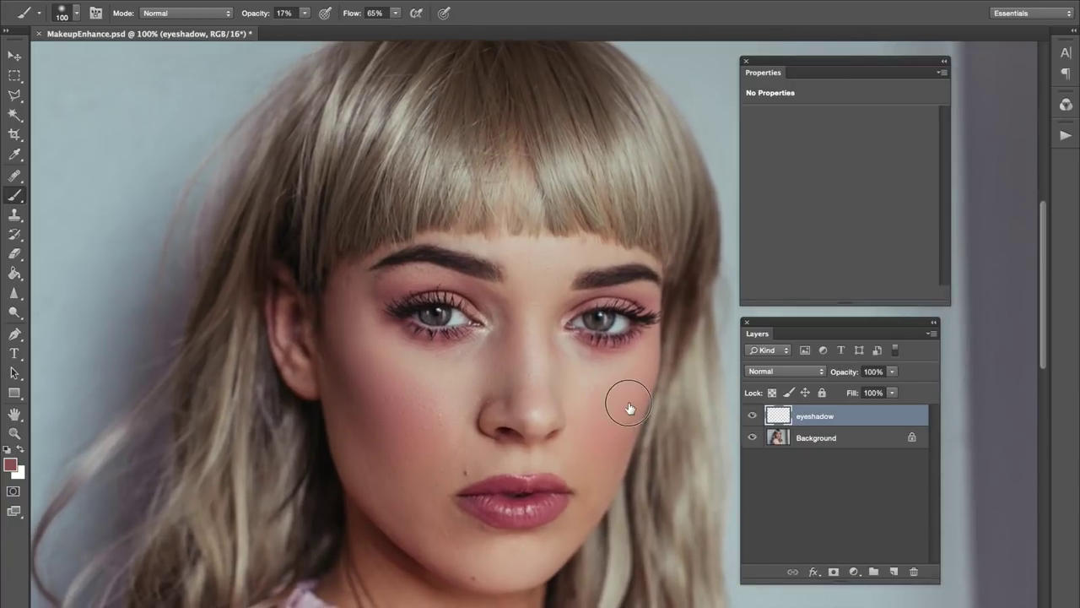
drag(627, 422, 621, 366)
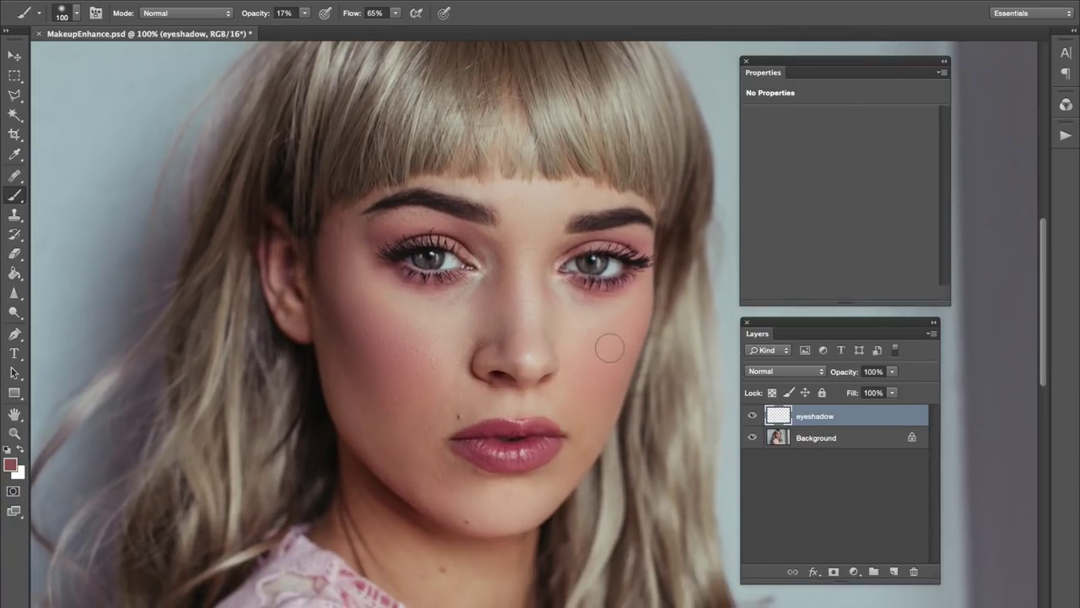
key(bracketright)
key(bracketright)
click(395, 241)
drag(395, 242, 394, 237)
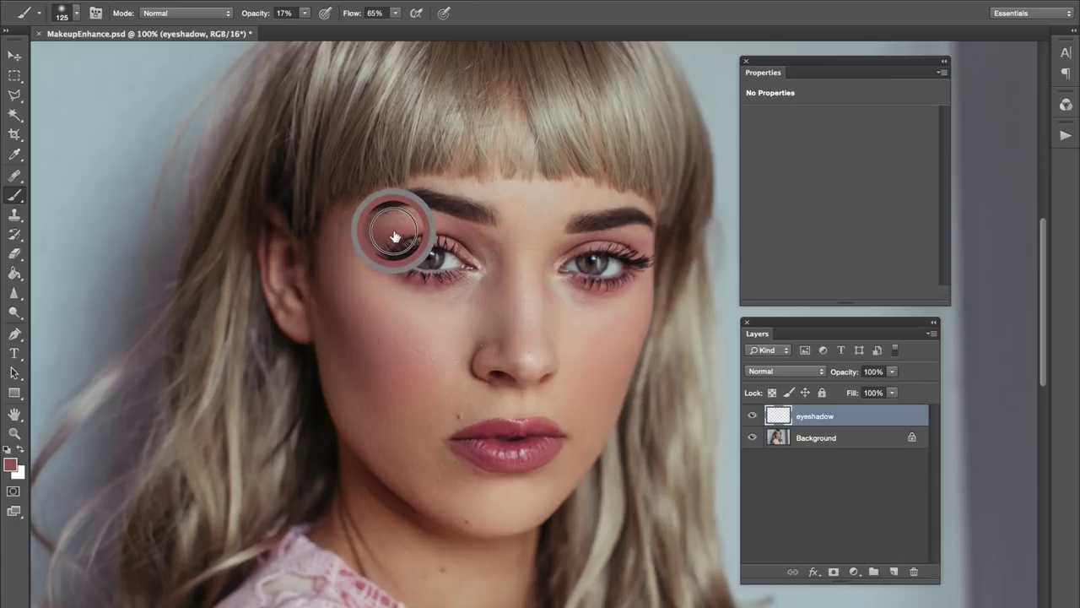
drag(394, 237, 396, 241)
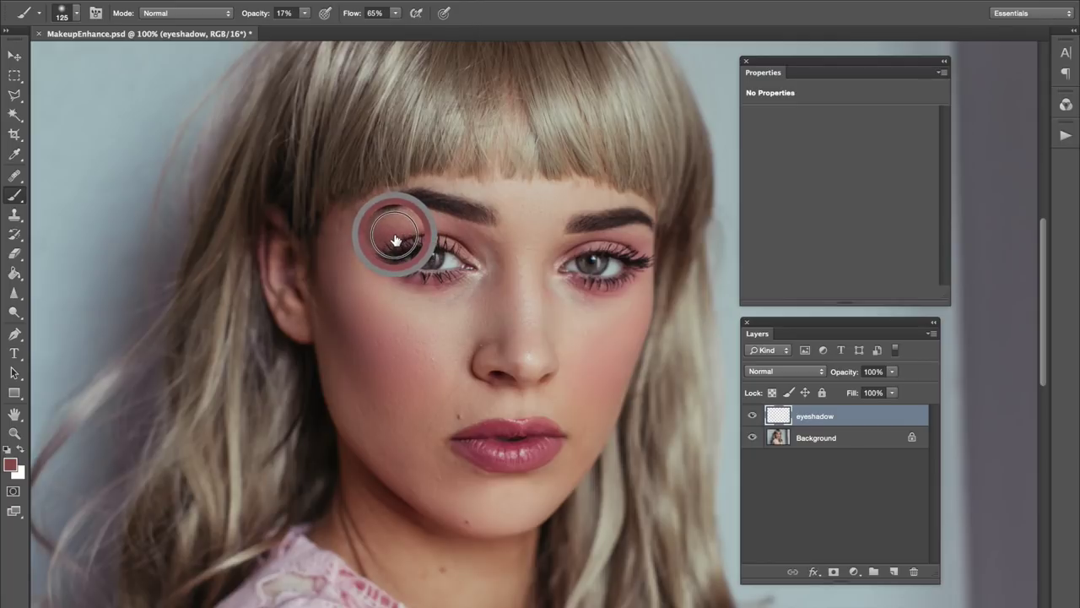
drag(395, 240, 395, 240)
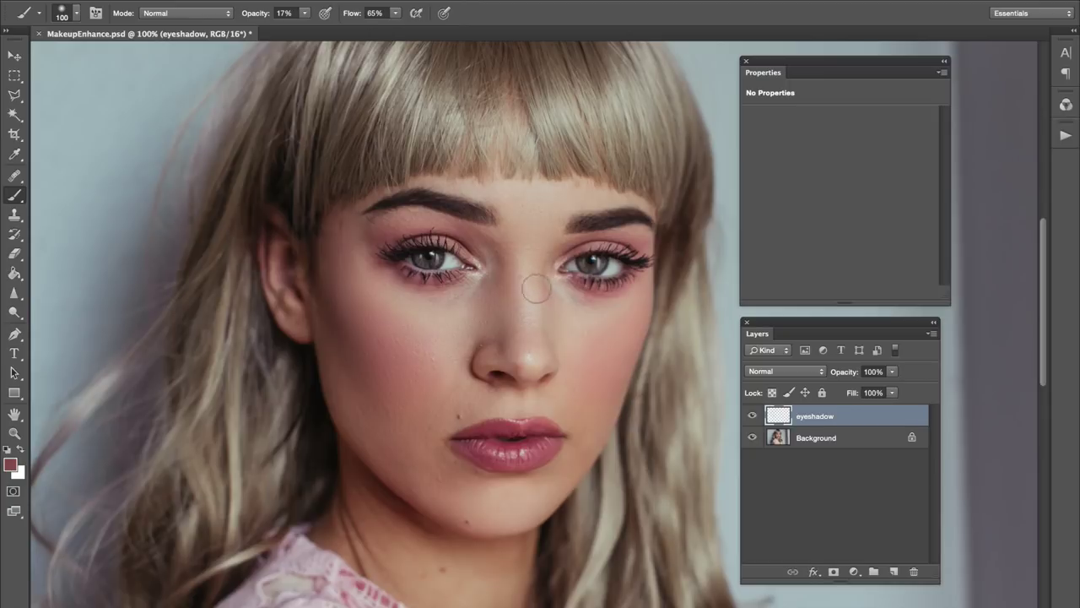
- Select the Brush Tool with 0% hardness and a 125-pixel size
right_click(17, 197)
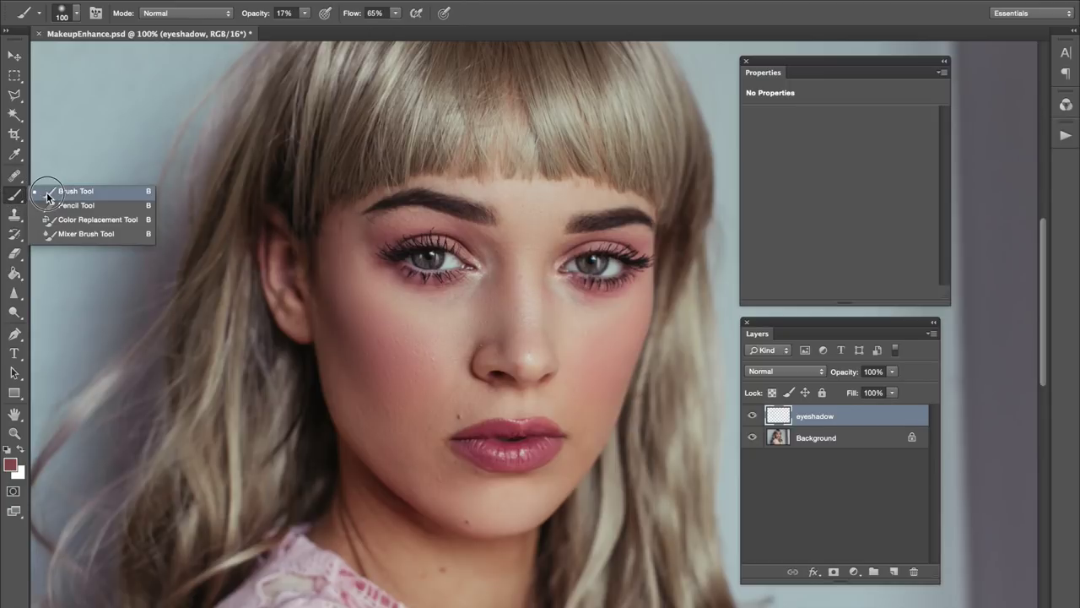
click(55, 189)
click(74, 12)
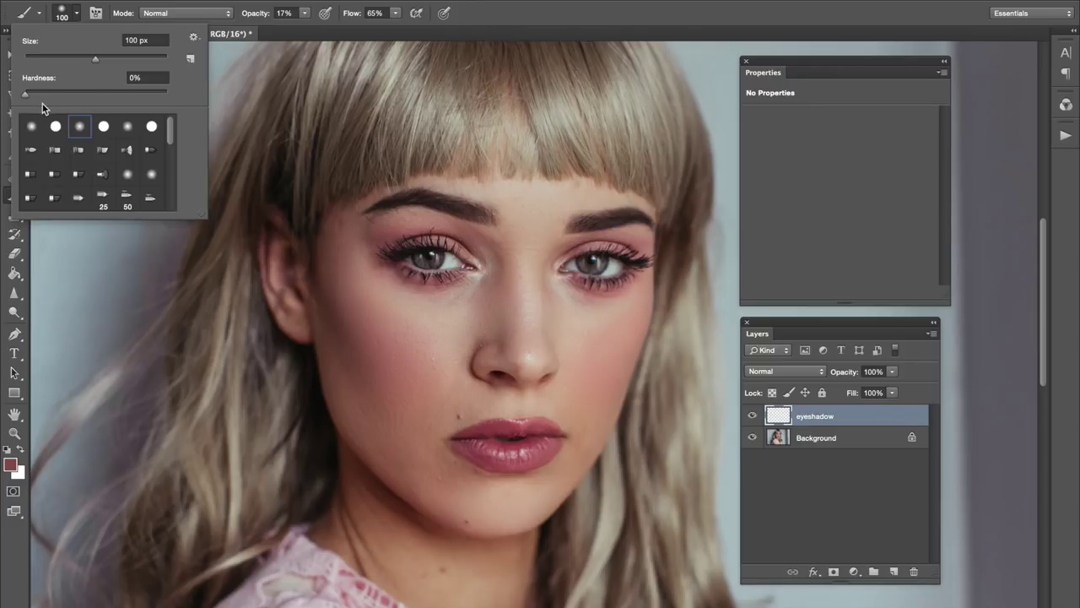
click(253, 46)
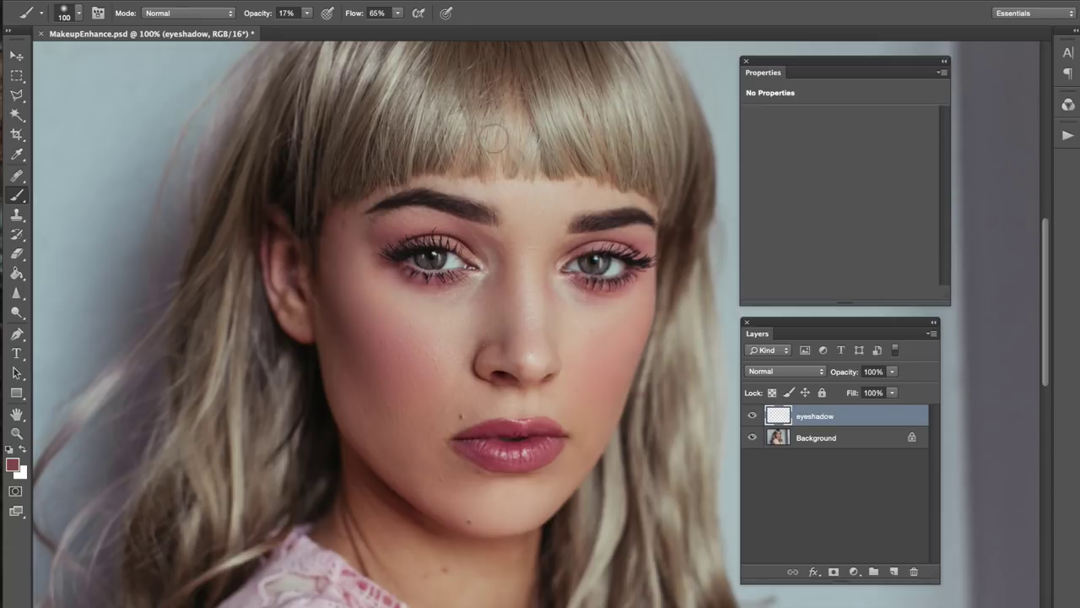
key(bracketright)
- Set the eyeshadow layer to Overlay and paint faint shadow over the left eyelid
click(769, 372)
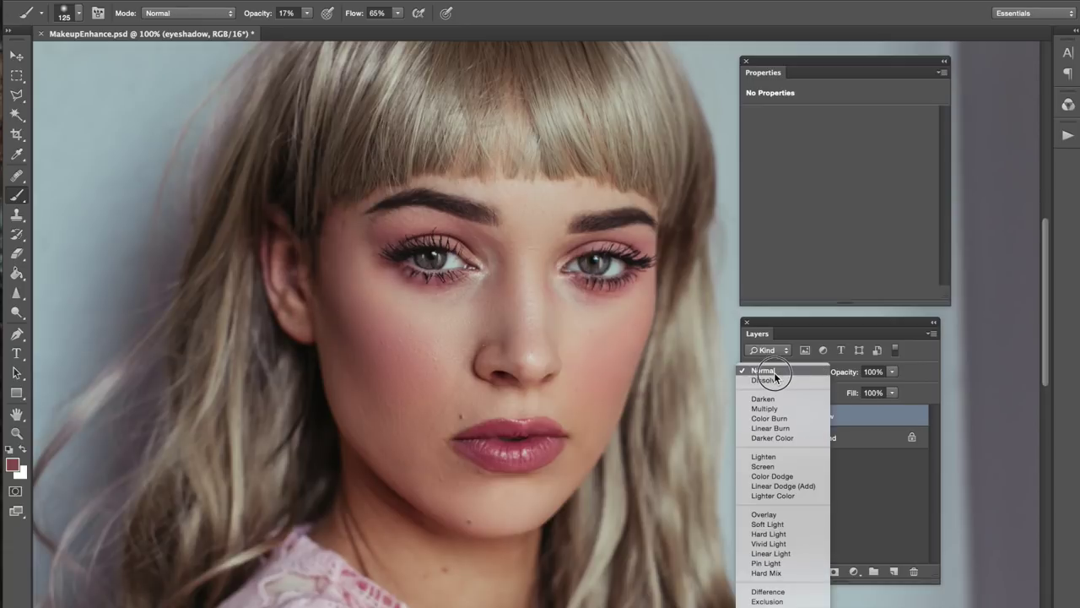
click(786, 515)
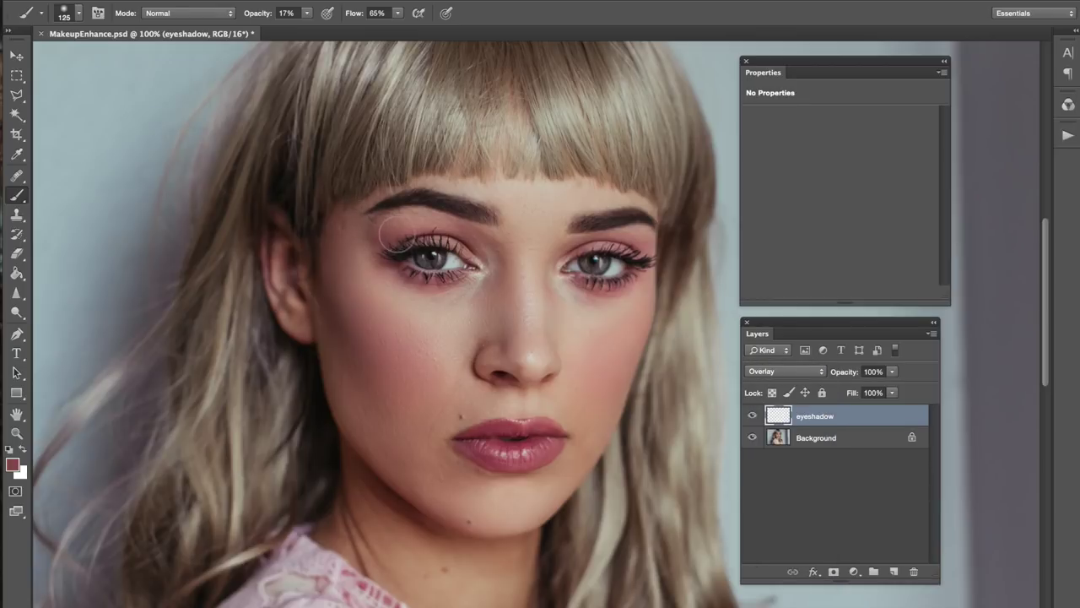
mouse_move(421, 239)
mouse_down()
mouse_move(476, 251)
mouse_move(384, 249)
mouse_move(419, 275)
mouse_move(461, 240)
mouse_up()
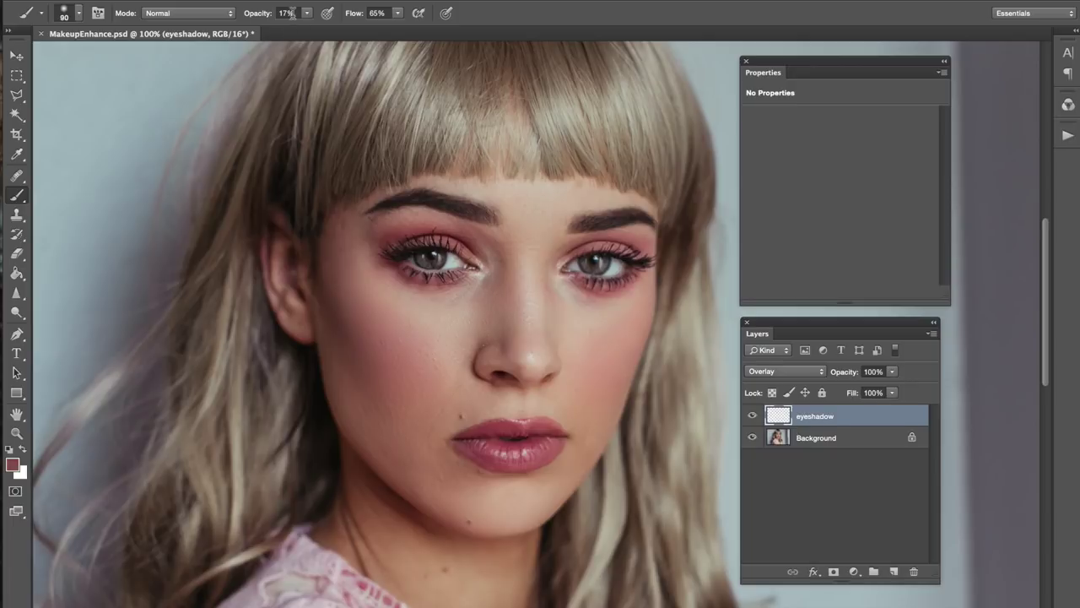
- Paint red shadow on the left eyelid, undo the overly strong stroke, and set 22% brush opacity
key(bracketright)
key(bracketright)
key(0)
mouse_move(414, 245)
mouse_down()
mouse_move(464, 237)
mouse_move(456, 247)
mouse_move(506, 226)
mouse_up()
key(ctrl+z)
key(2)
key(2)
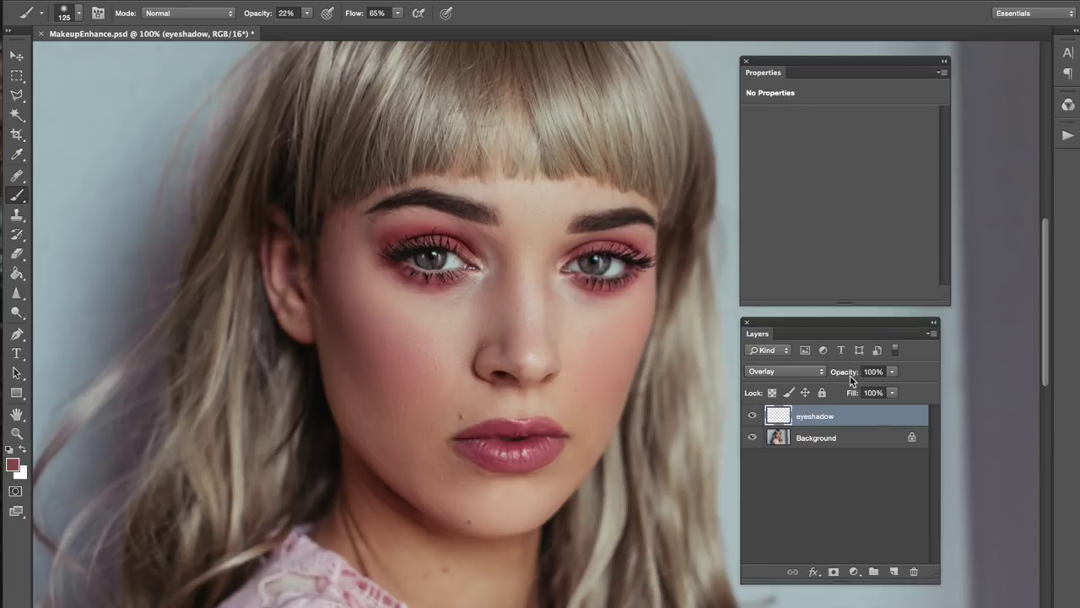
- Lower the eyeshadow layer to 93% opacity and toggle its visibility to compare
drag(852, 372, 852, 385)
click(754, 417)
click(754, 417)
key(bracketleft)
key(bracketleft)
key(bracketleft)
click(752, 416)
click(752, 415)
- Add a mascara layer in Soft Light mode, with black as the painting colour
key(ctrl+shift+n)
text(m)
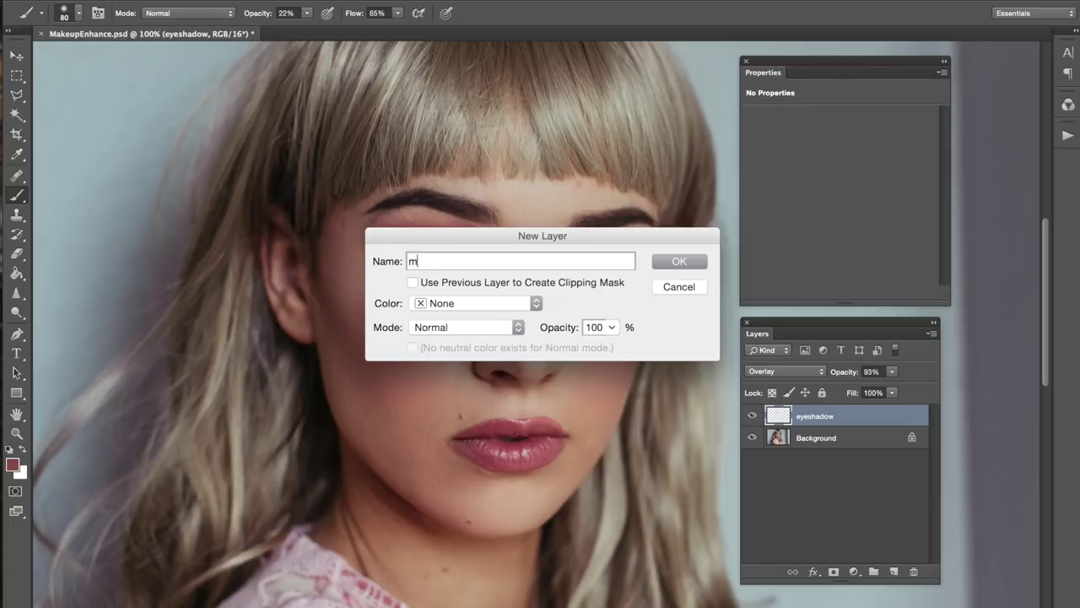
key(Return)
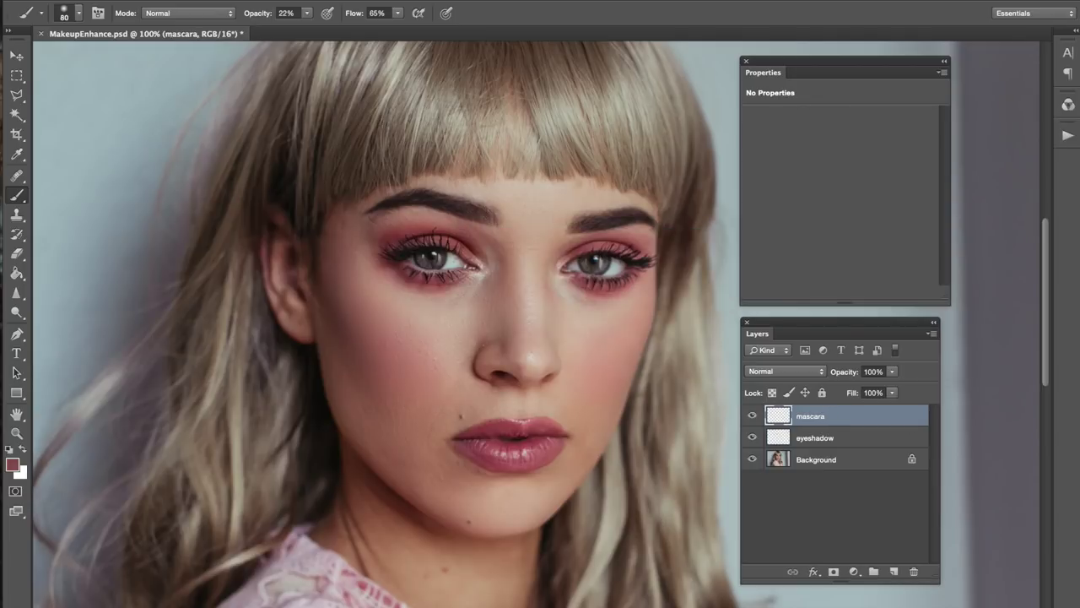
key(ctrl+plus)
drag(364, 334, 376, 317)
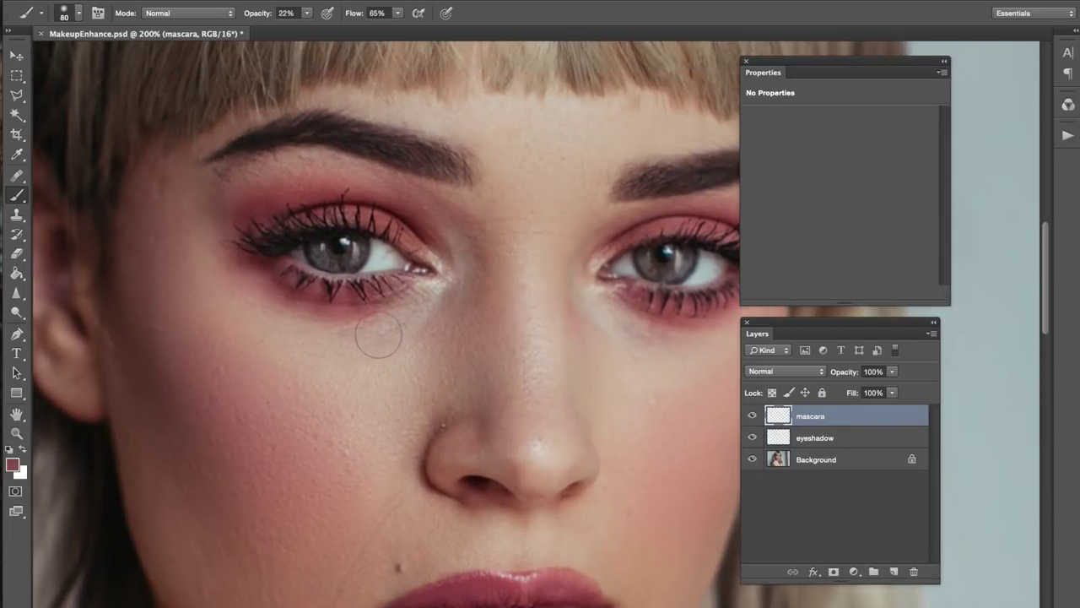
key(d)
key(x)
key(x)
key(bracketleft)
click(801, 372)
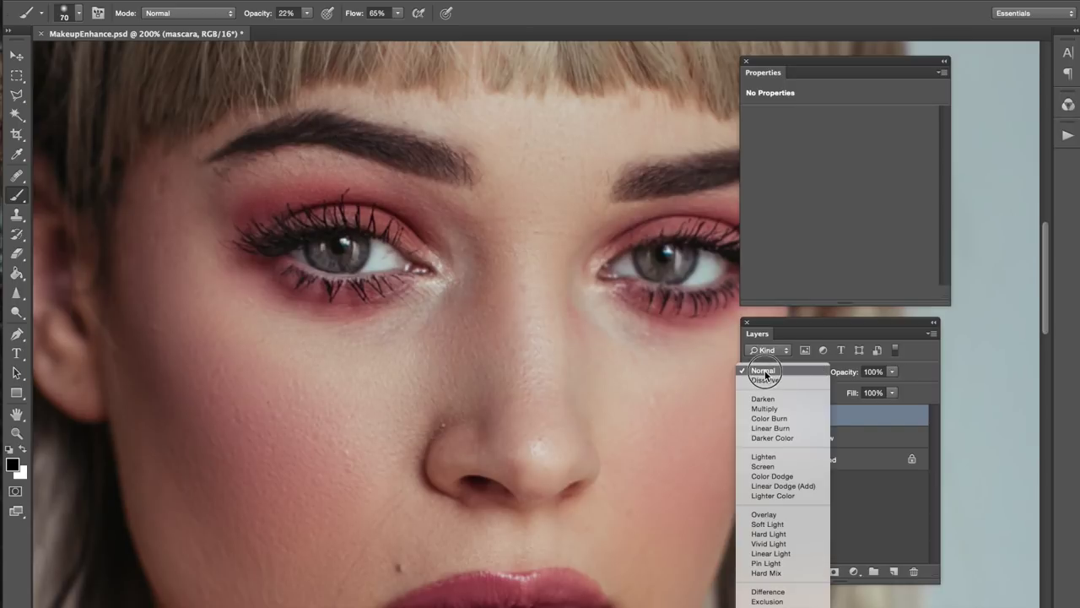
click(782, 524)
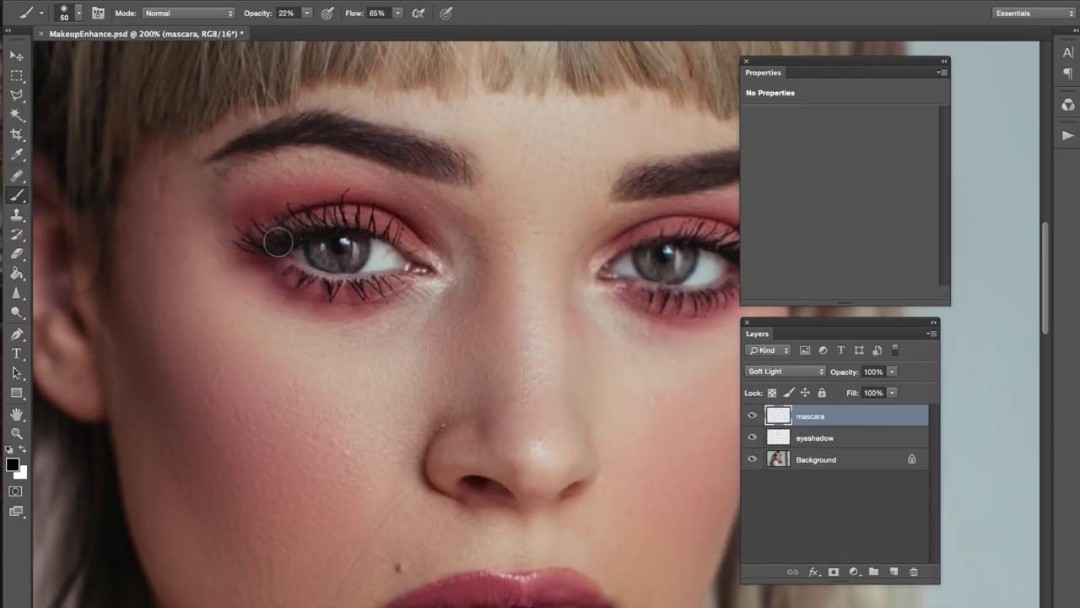
- Darken the upper and lower lashes of both eyes with 22% opacity black strokes
mouse_move(299, 245)
mouse_down()
mouse_move(332, 228)
mouse_move(314, 226)
mouse_move(329, 228)
mouse_move(305, 231)
mouse_move(370, 229)
mouse_up()
mouse_move(276, 254)
mouse_down()
mouse_move(330, 230)
mouse_move(340, 247)
mouse_move(288, 233)
mouse_move(389, 257)
mouse_move(338, 229)
mouse_move(378, 235)
mouse_move(323, 214)
mouse_move(345, 222)
mouse_move(265, 248)
mouse_up()
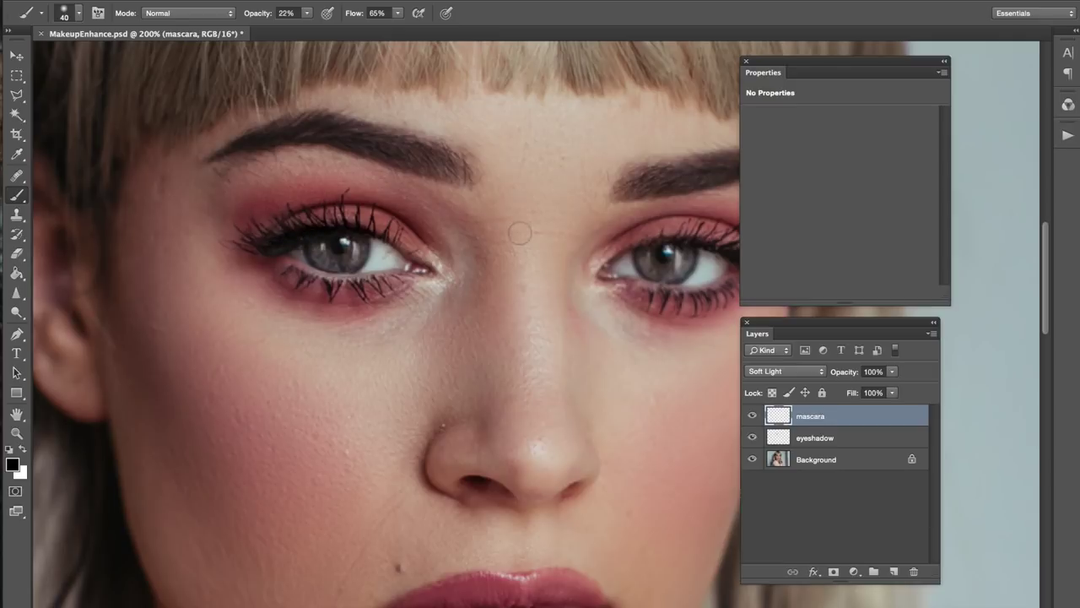
scroll(473, 321, right, 5)
scroll(473, 321, up, 2)
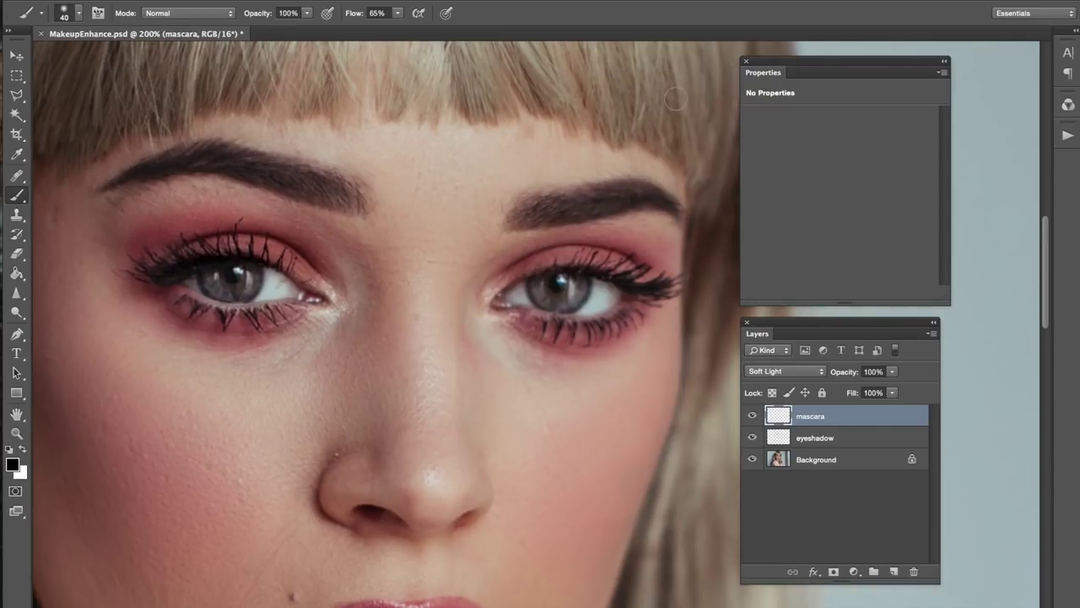
mouse_move(561, 281)
mouse_down()
mouse_move(627, 285)
mouse_move(605, 241)
mouse_up()
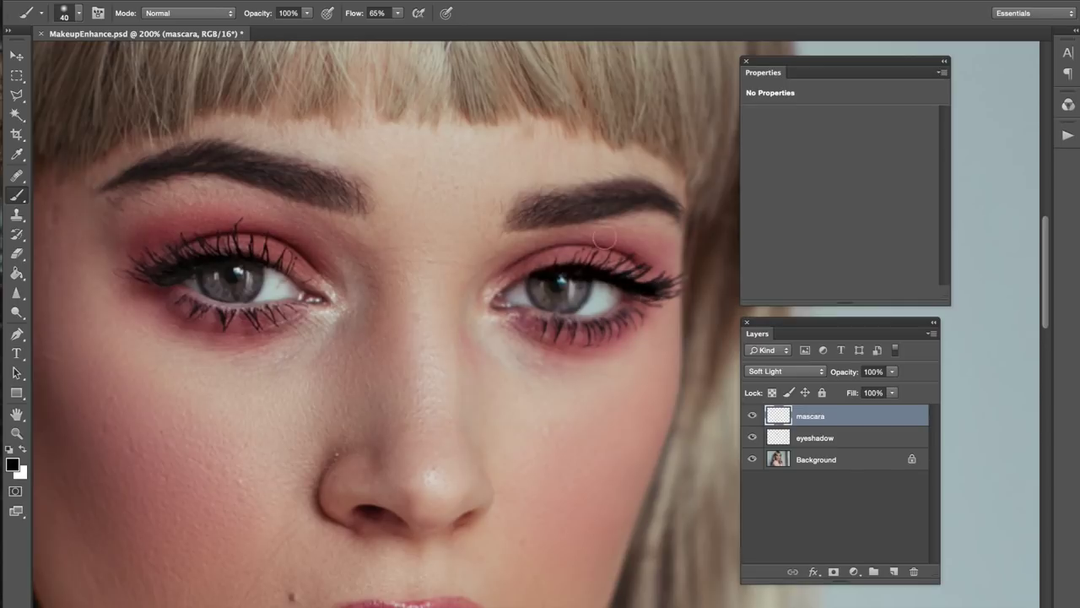
key(ctrl+z)
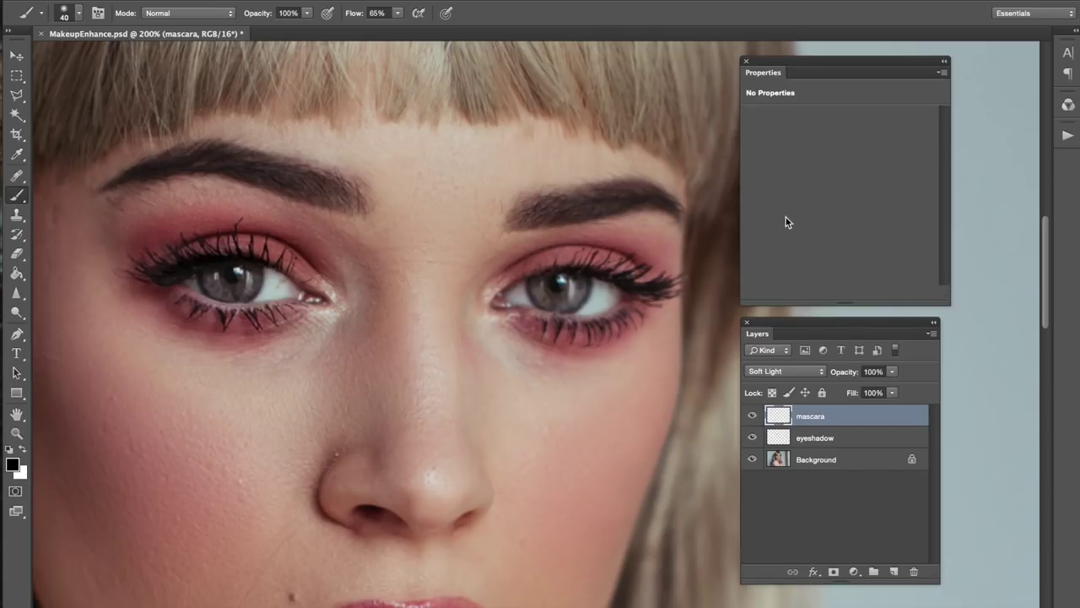
key(2)
key(2)
mouse_move(608, 280)
mouse_down()
mouse_move(585, 266)
mouse_move(656, 290)
mouse_up()
drag(557, 330, 631, 319)
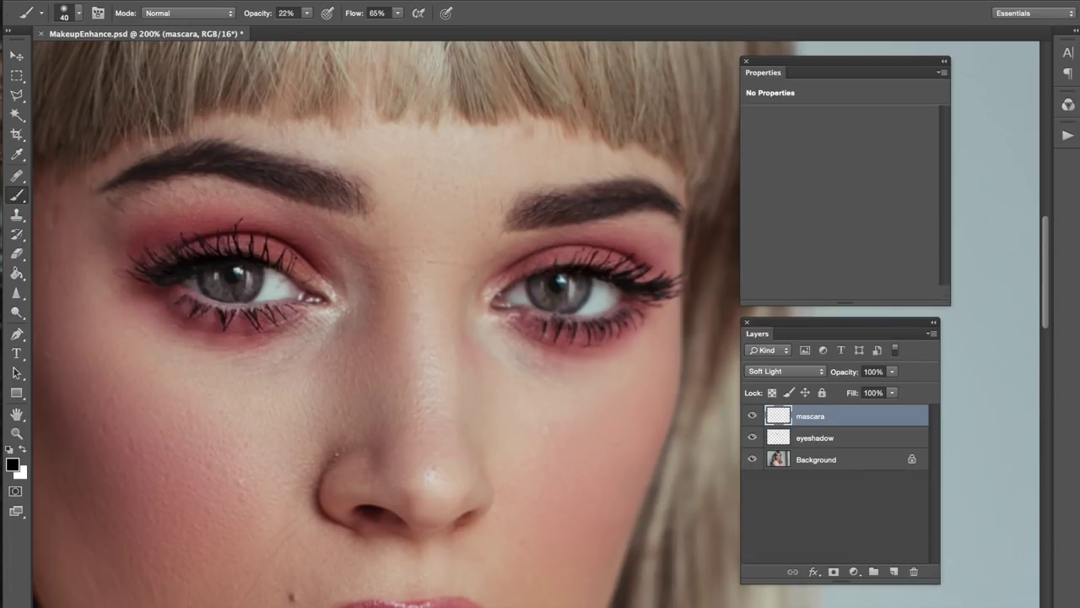
mouse_move(201, 310)
mouse_down()
mouse_move(254, 319)
mouse_move(198, 313)
mouse_up()
- Zoom out and toggle the mascara layer's visibility to compare
key(ctrl+minus)
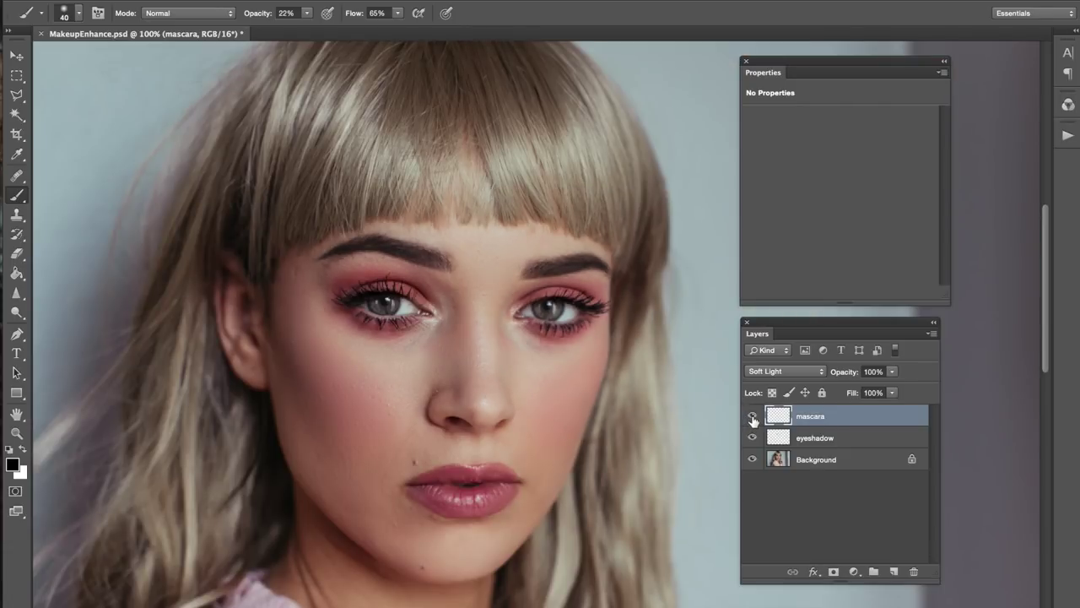
click(753, 417)
click(752, 417)
click(753, 417)
- Rename the new layer to eyes, set it to Overlay, and switch to white paint
click(753, 416)
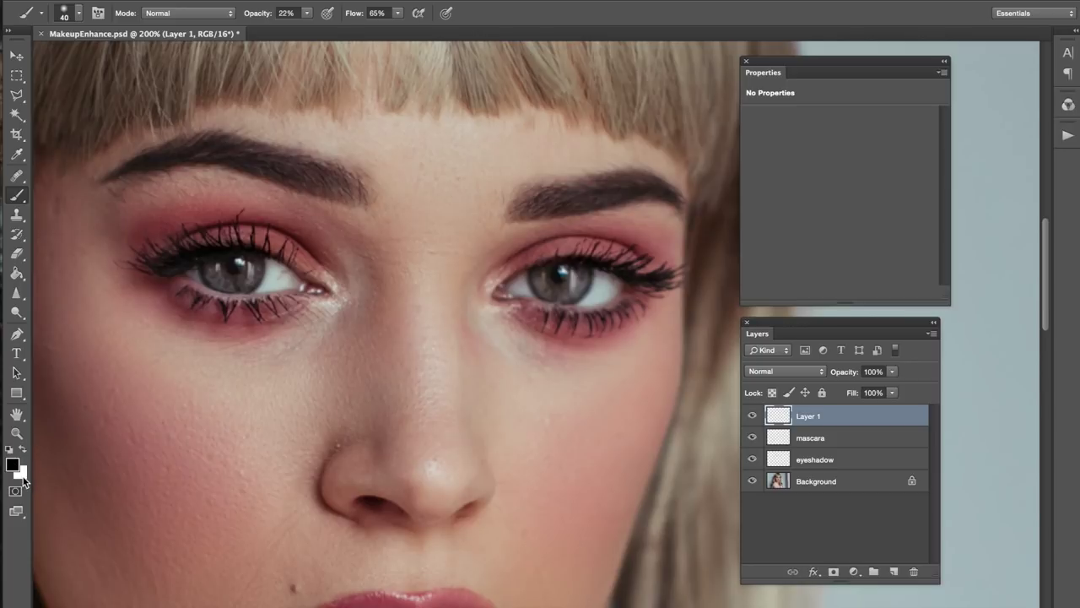
double_click(802, 418)
text(eyes)
key(Return)
drag(185, 302, 218, 307)
key(x)
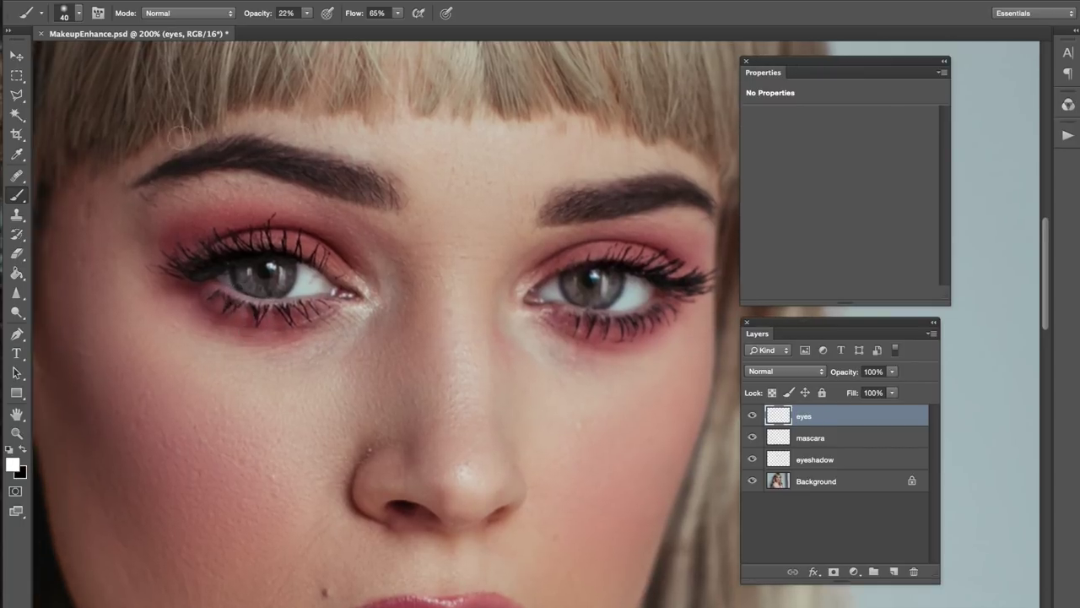
click(780, 371)
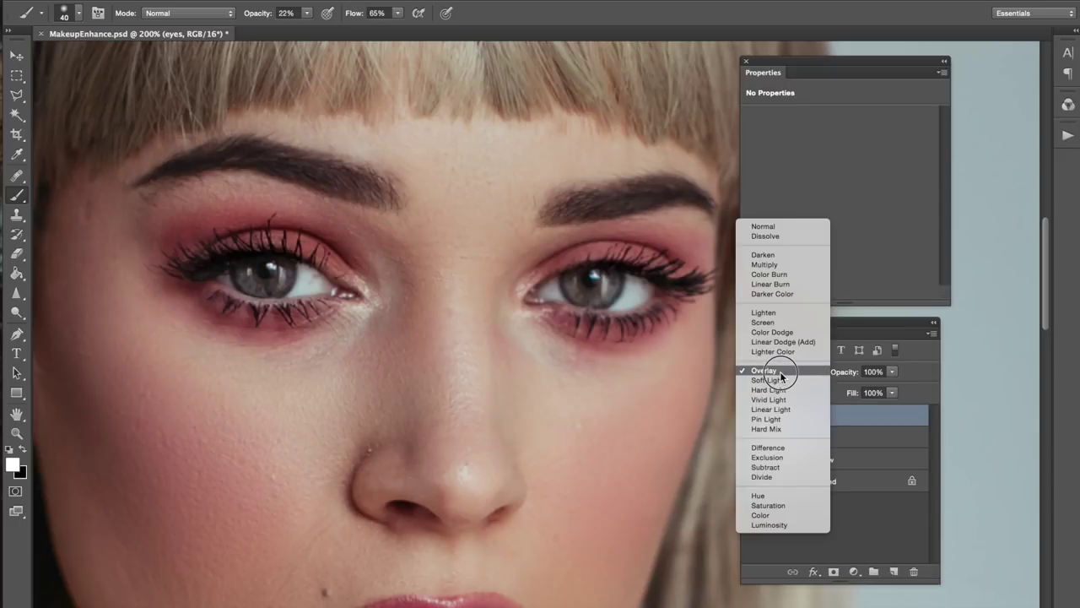
click(781, 372)
- Brighten both irises with white brush strokes
drag(221, 286, 243, 271)
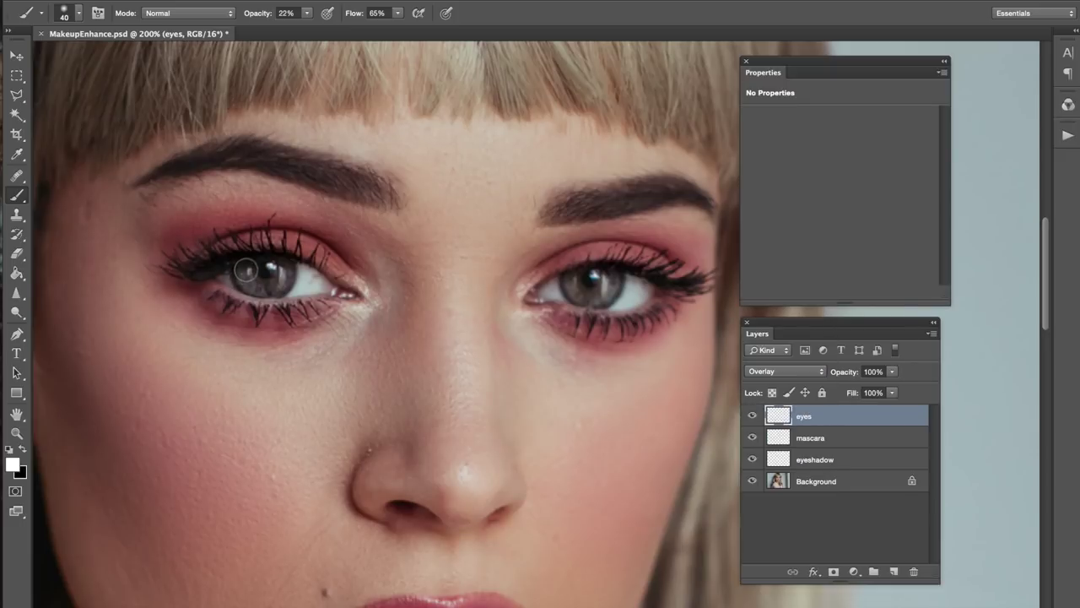
mouse_move(243, 270)
mouse_down()
mouse_move(282, 275)
mouse_move(254, 285)
mouse_up()
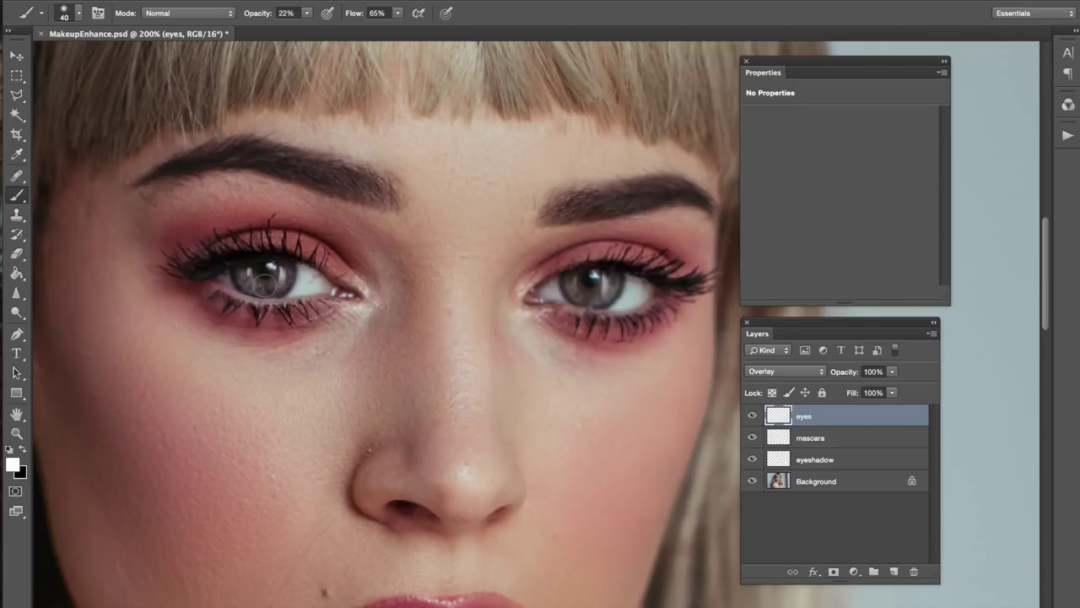
drag(254, 286, 266, 282)
mouse_move(577, 279)
mouse_down()
mouse_move(600, 298)
mouse_move(572, 282)
mouse_up()
mouse_move(256, 309)
mouse_down()
mouse_move(251, 278)
mouse_move(276, 288)
mouse_up()
mouse_move(551, 308)
mouse_down()
mouse_move(582, 294)
mouse_move(570, 283)
mouse_move(606, 289)
mouse_up()
drag(256, 293, 261, 290)
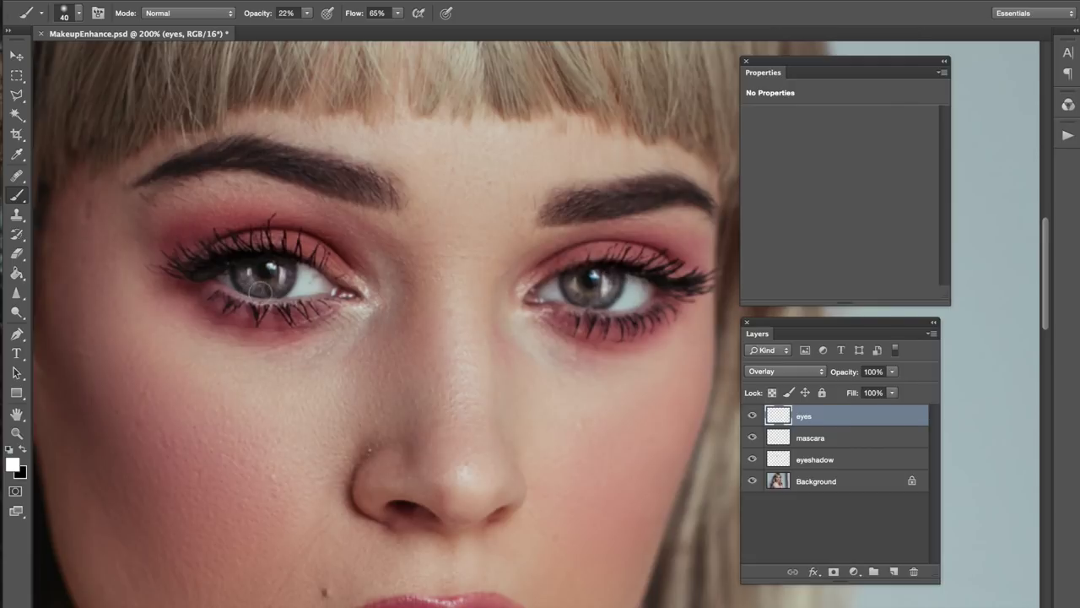
- Darken the rims of both irises with a 30-pixel black brush, then compare
key(x)
key(bracketleft)
drag(242, 276, 294, 281)
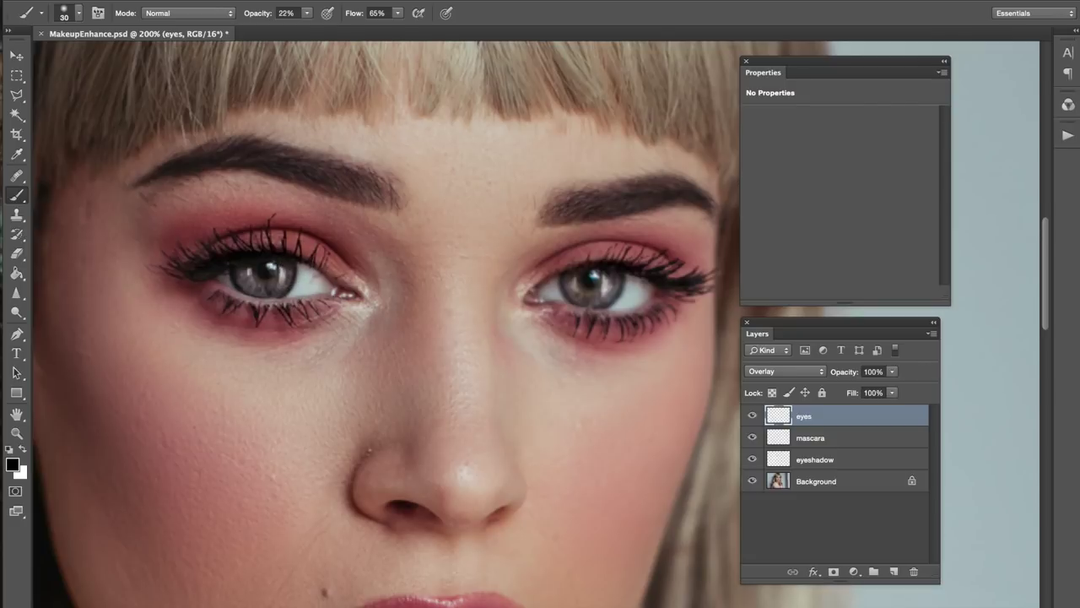
mouse_move(584, 290)
mouse_down()
mouse_move(560, 280)
mouse_move(601, 308)
mouse_up()
mouse_move(558, 273)
mouse_down()
mouse_move(567, 297)
mouse_move(618, 270)
mouse_move(591, 276)
mouse_move(594, 290)
mouse_up()
drag(271, 268, 265, 272)
drag(593, 279, 591, 285)
click(750, 417)
click(751, 417)
click(752, 417)
click(752, 417)
- Brighten the right eye's whites with a 45-pixel white brush and review at 100–200%
key(bracketright)
key(x)
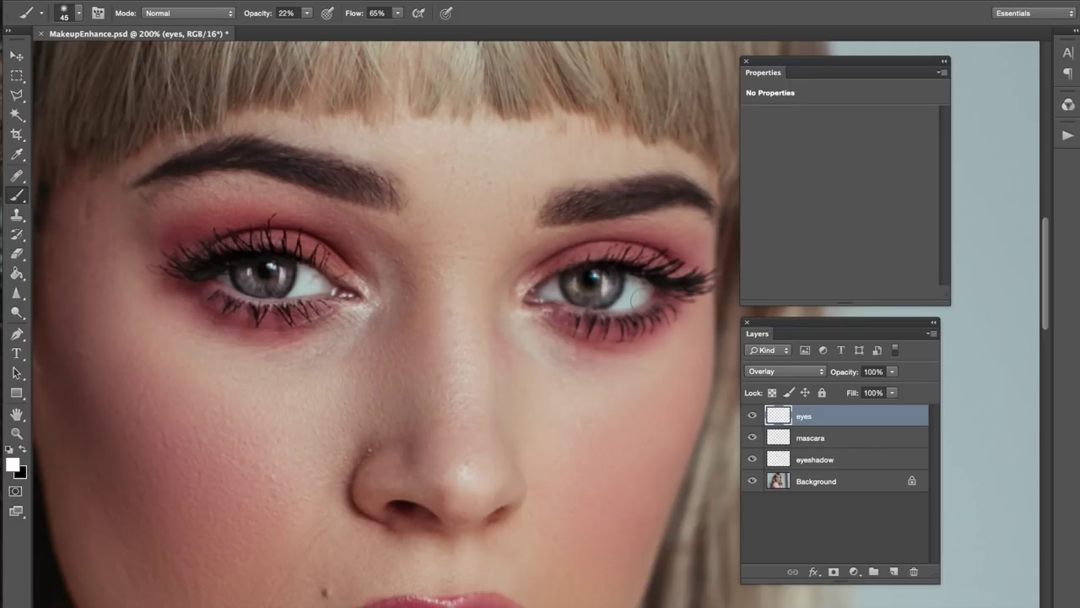
drag(634, 287, 633, 302)
drag(534, 289, 552, 290)
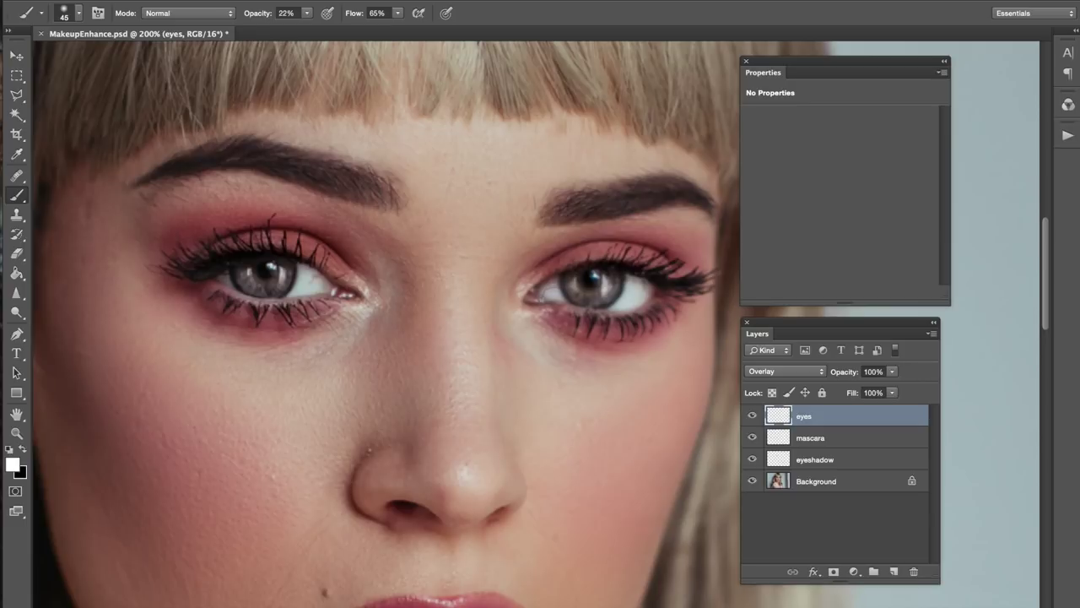
key(ctrl+minus)
key(ctrl+minus)
key(ctrl+plus)
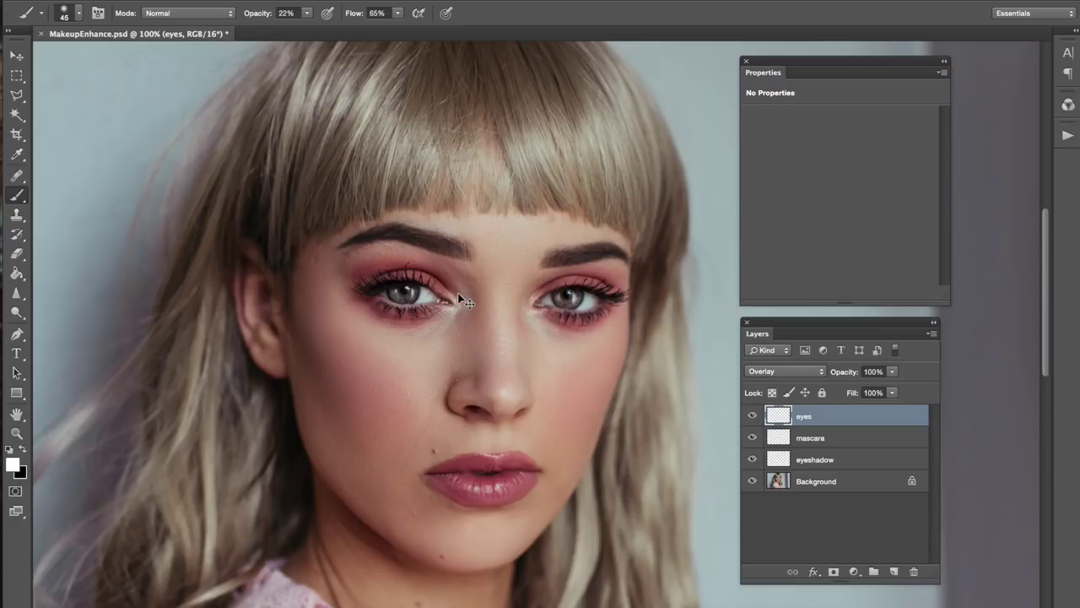
key(ctrl+plus)
key(ctrl+minus)
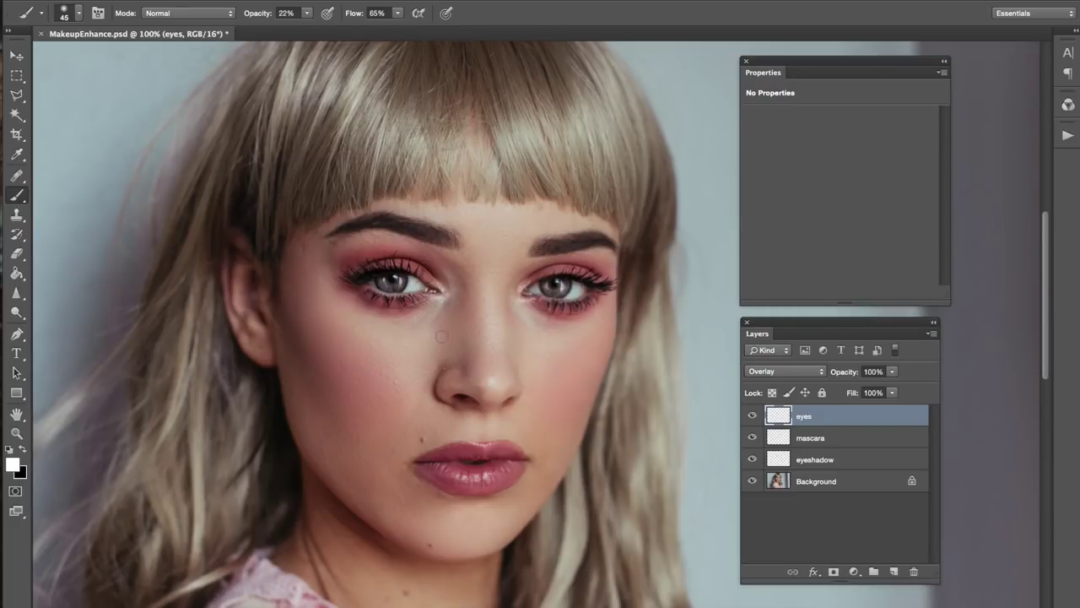
- Add a new layer named highlight in Soft Light mode
key(ctrl+shift+n)
text(highlight)
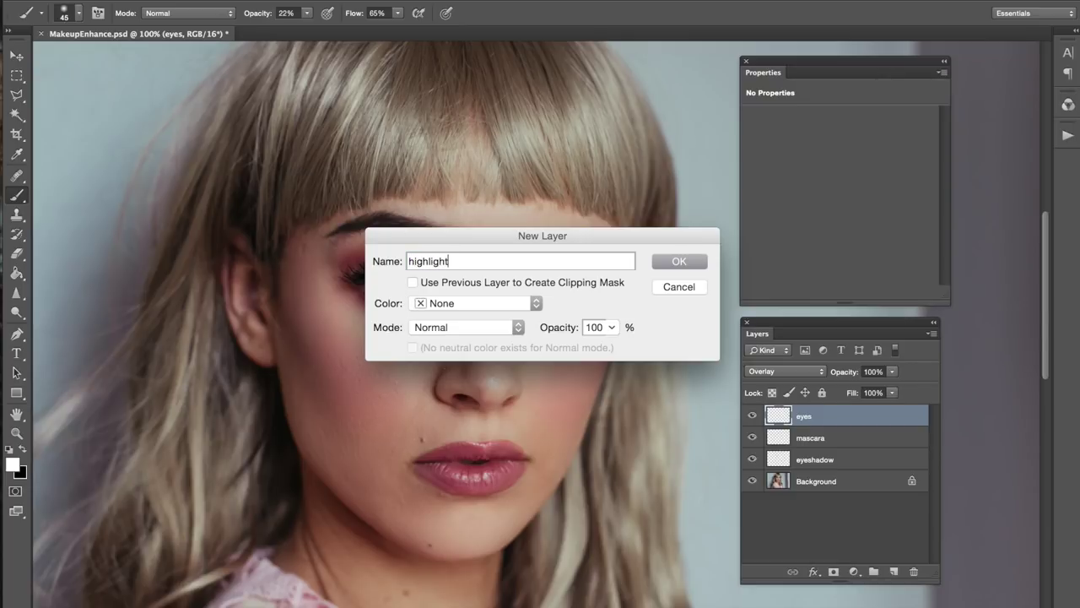
key(Return)
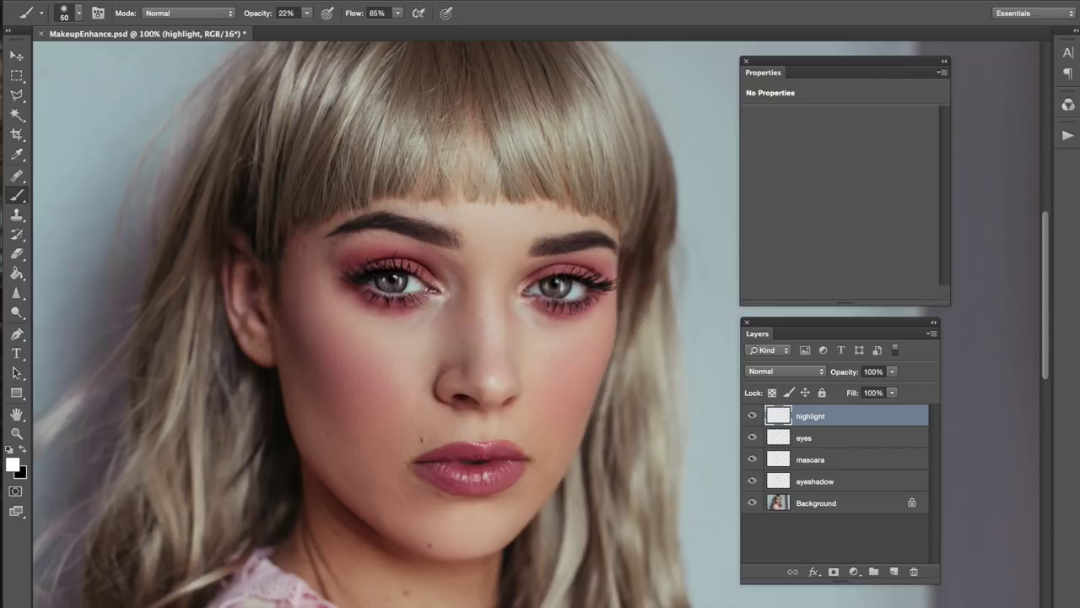
click(797, 373)
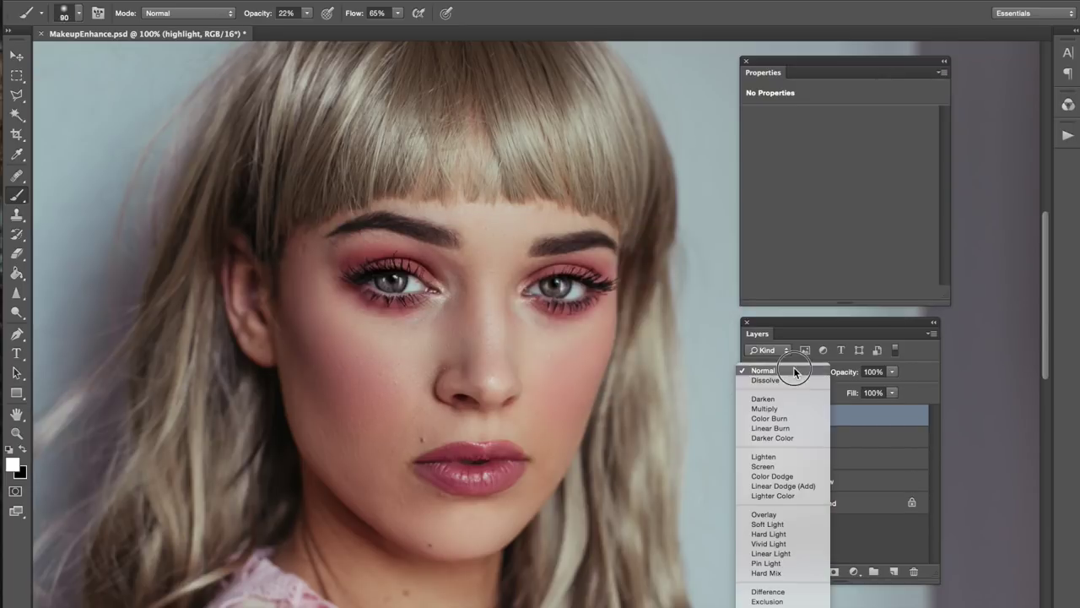
click(765, 524)
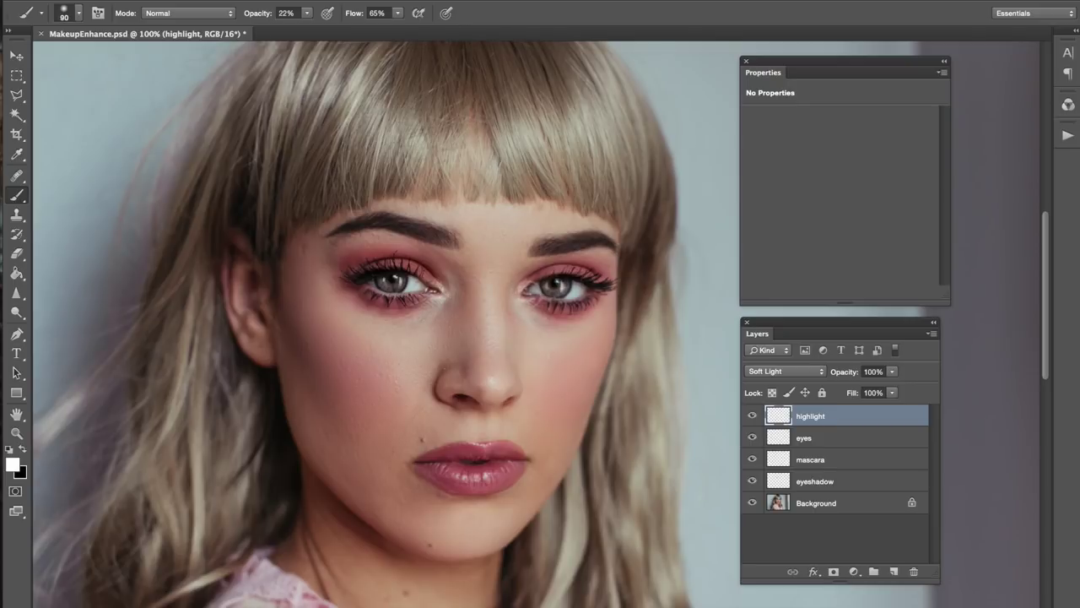
- Dab white highlights at the right eye's inner corner and resize the brush to 60
click(532, 288)
click(530, 289)
key(bracketright)
key(bracketright)
key(bracketleft)
key(bracketleft)
key(bracketleft)
key(ctrl+plus)
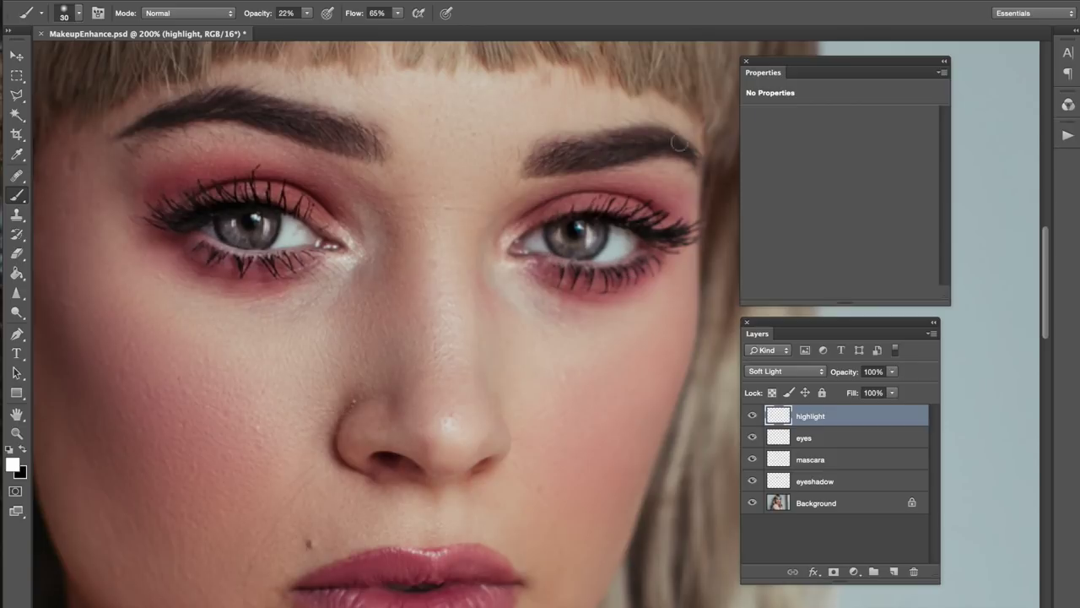
- Switch to black paint and enlarge the brush to 250 while adjusting the zoom
key(bracketright)
key(bracketright)
key(x)
key(bracketright)
key(bracketright)
key(bracketright)
key(ctrl+minus)
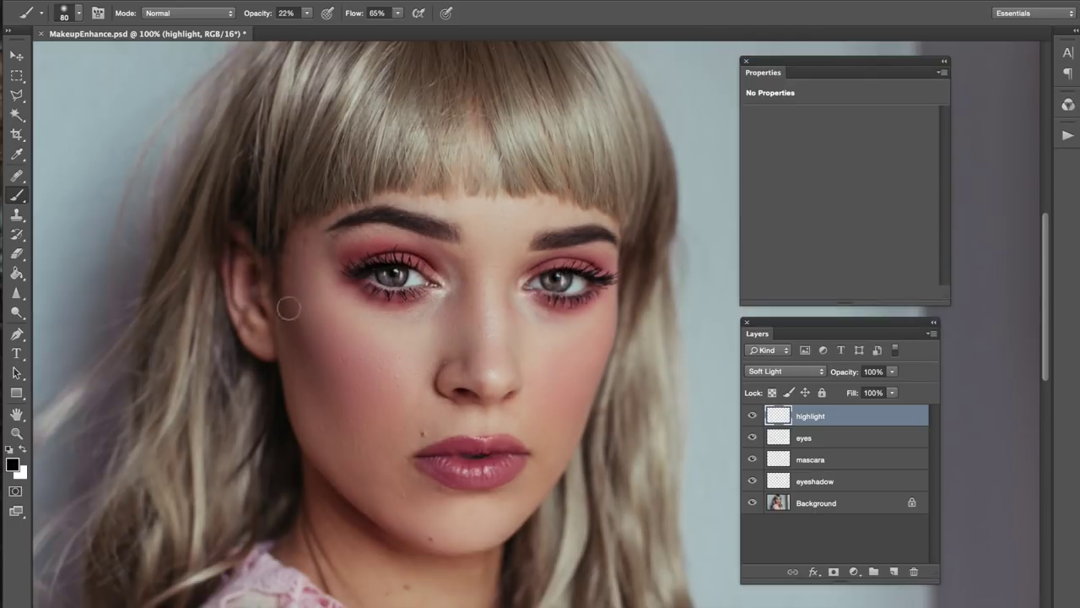
key(bracketright)
key(bracketleft)
key(bracketleft)
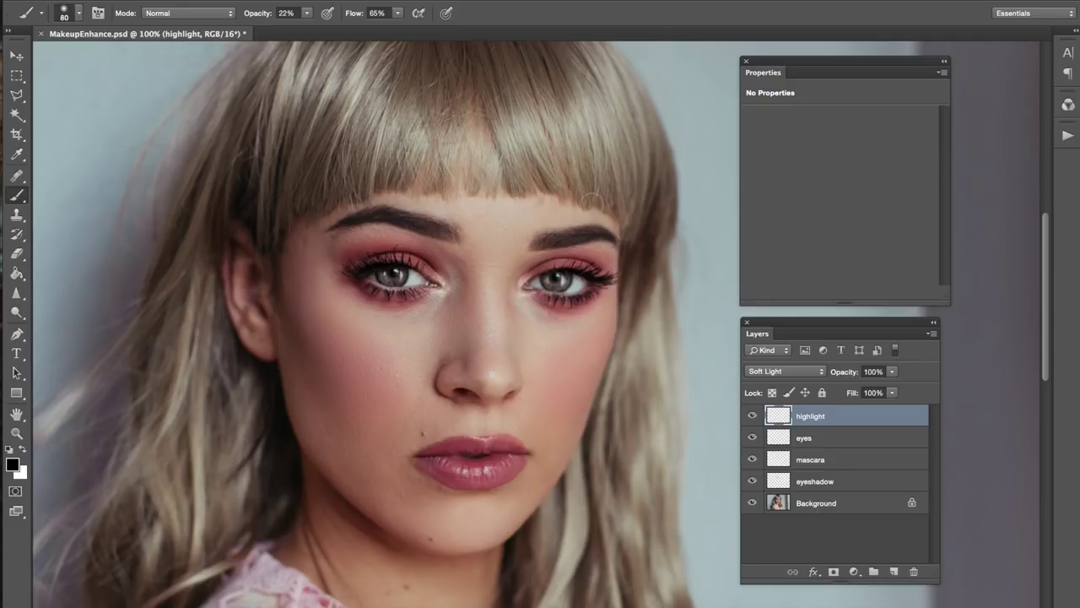
key(bracketright)
key(bracketright)
key(bracketright)
key(ctrl+minus)
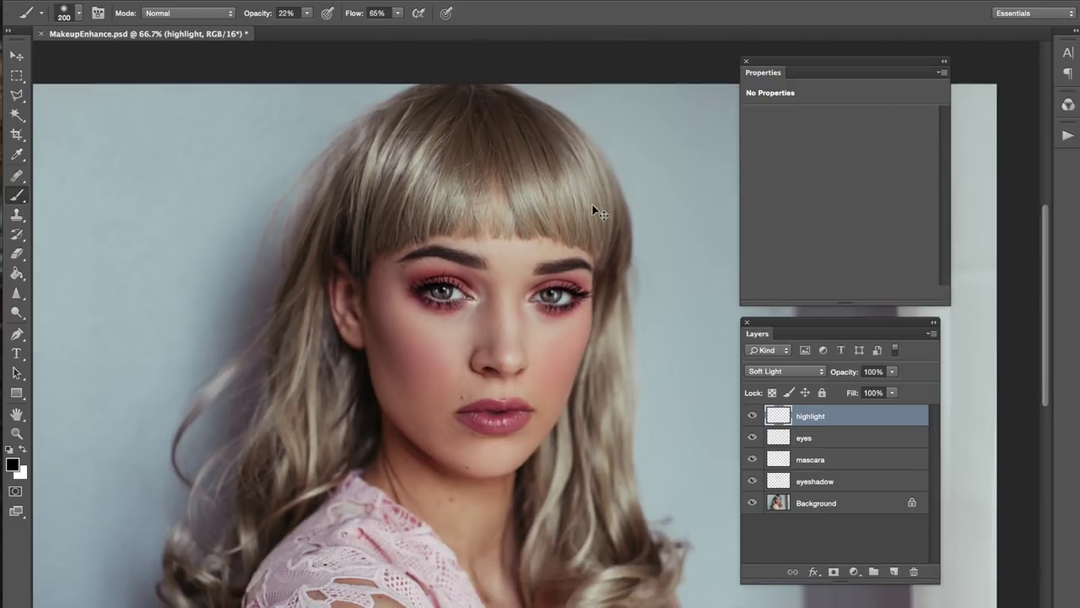
key(ctrl+plus)
key(bracketright)
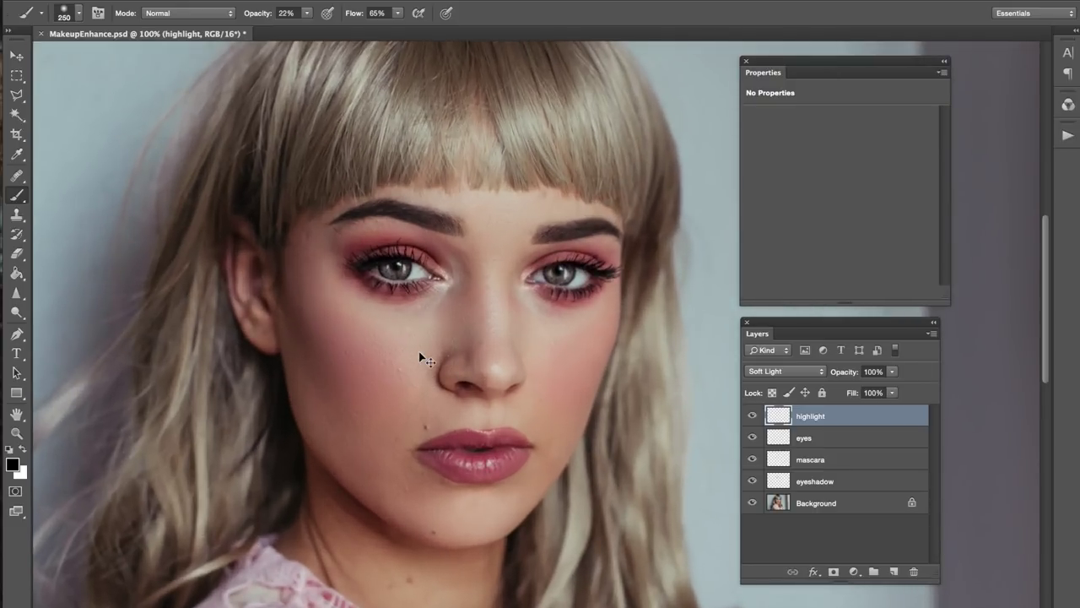
- Add a Soft Light layer named highlight 2 with a 200-pixel white brush
key(ctrl+shift+n)
text(highligh)
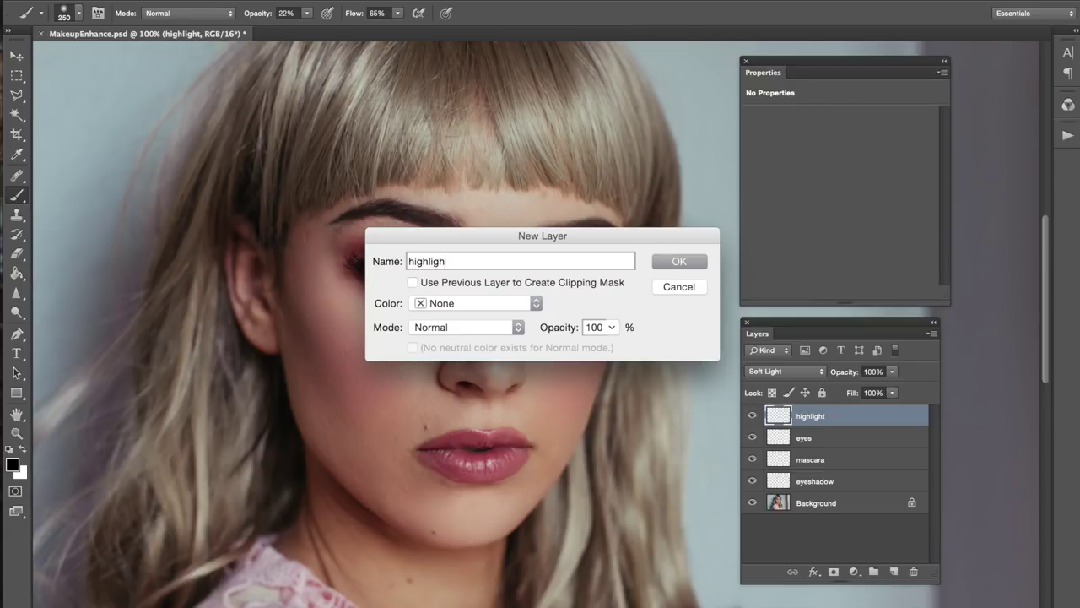
key(Return)
key(x)
key(bracketleft)
key(bracketleft)
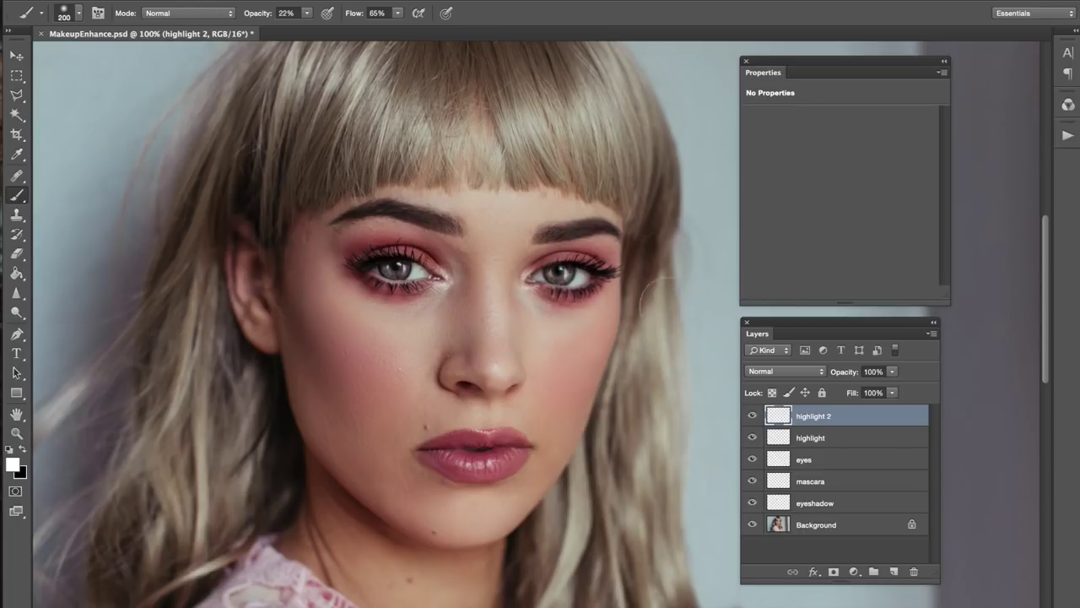
click(782, 372)
click(782, 525)
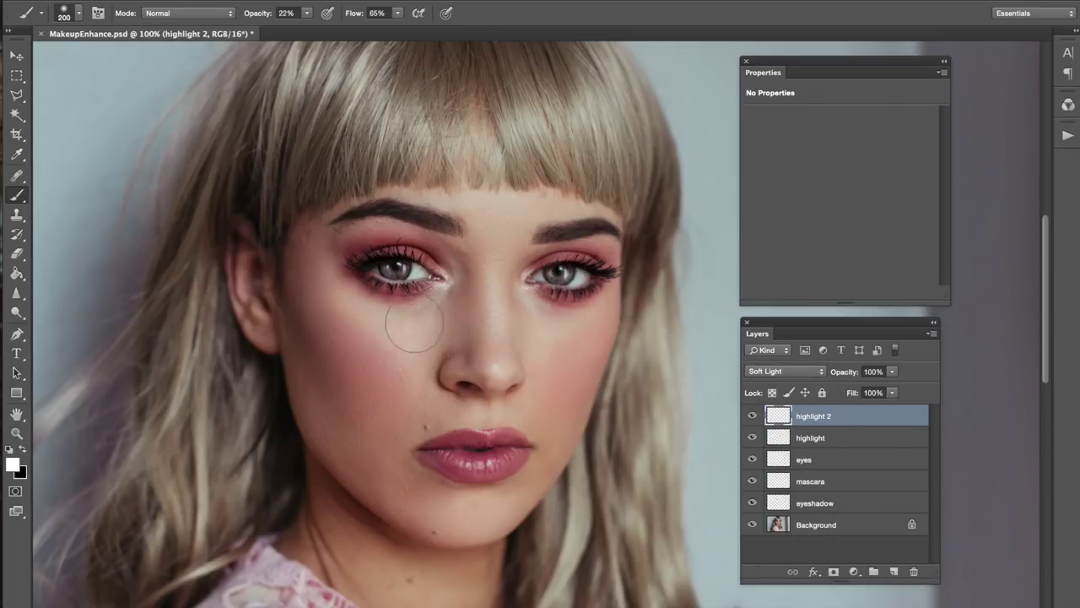
- Paint white highlights on the nose bridge, right cheekbone and chin
drag(507, 200, 508, 245)
key(bracketright)
drag(550, 342, 576, 356)
key(x)
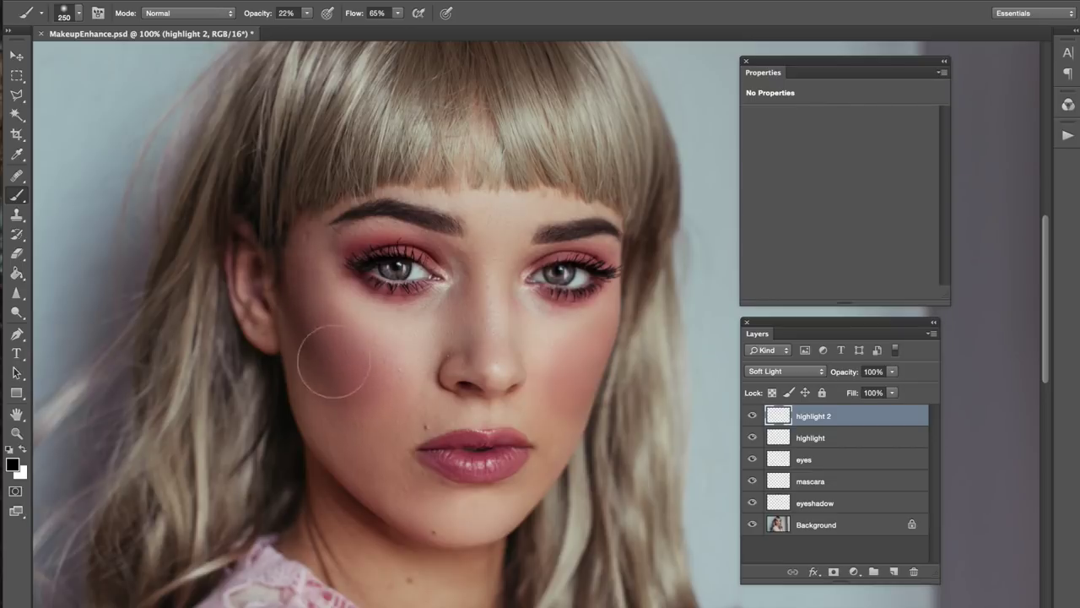
key(x)
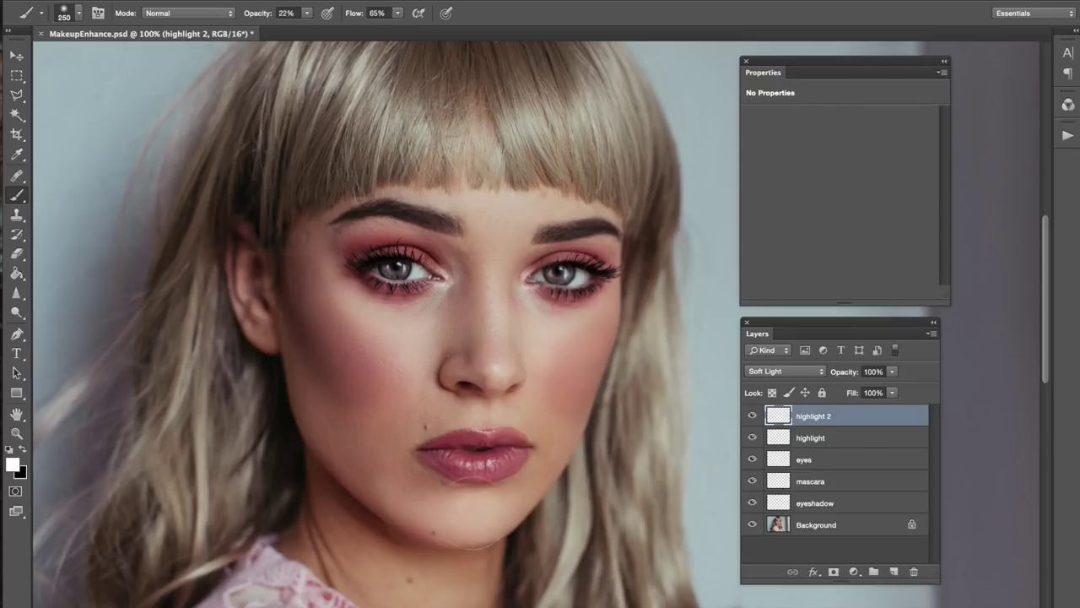
drag(494, 338, 492, 294)
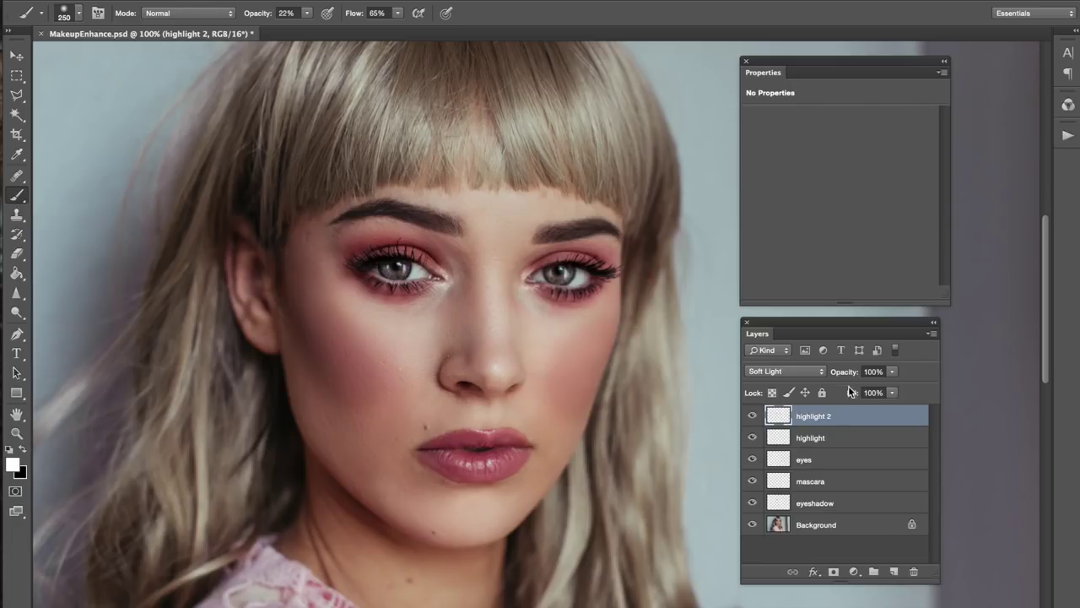
- Fade the highlight 2 layer to 17% opacity, comparing it on and off
drag(846, 372, 804, 378)
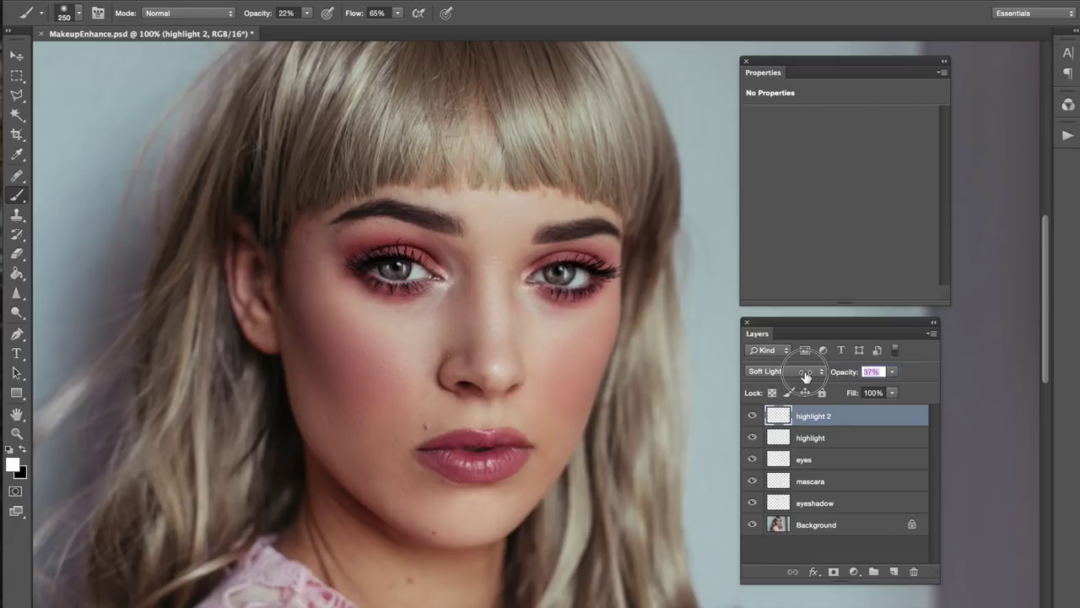
click(752, 415)
click(752, 416)
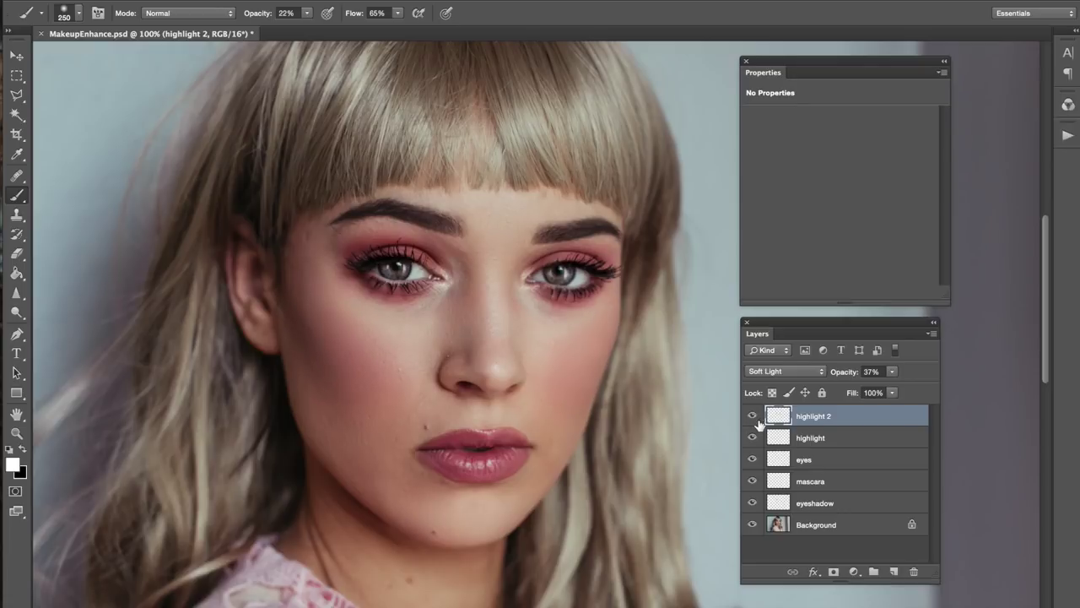
drag(849, 380, 833, 404)
click(245, 2)
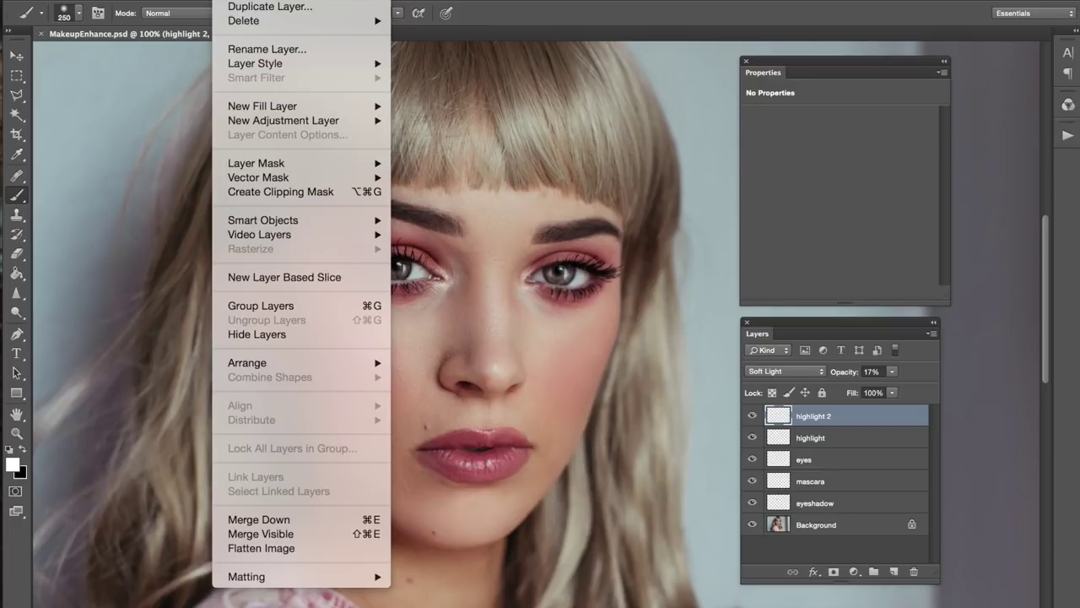
mouse_move(284, 121)
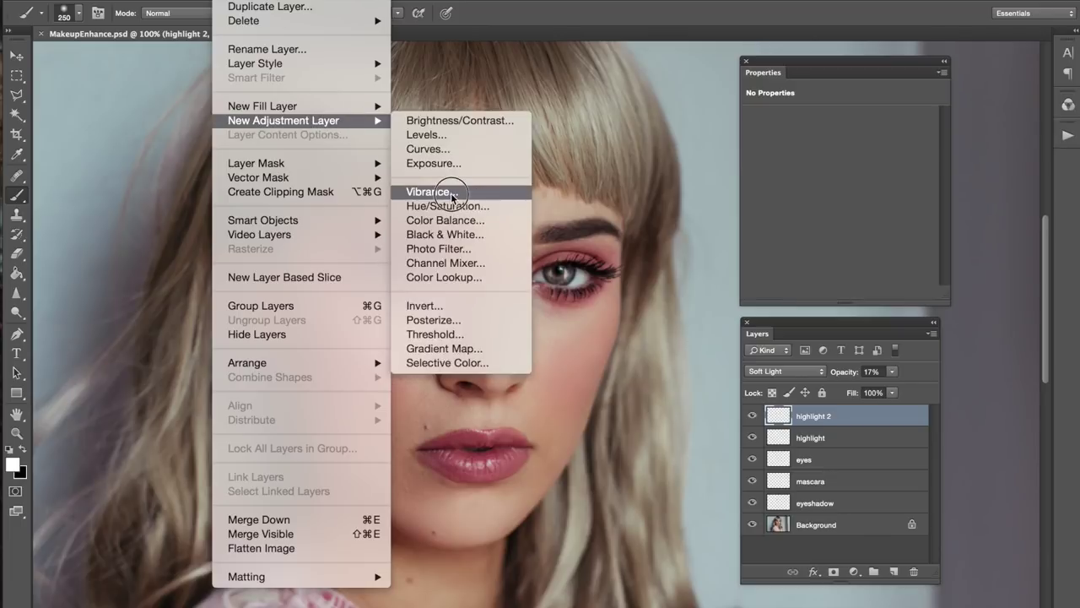
- Add a Vibrance adjustment at +24, then stamp all visible layers into Layer 1
click(451, 193)
click(680, 255)
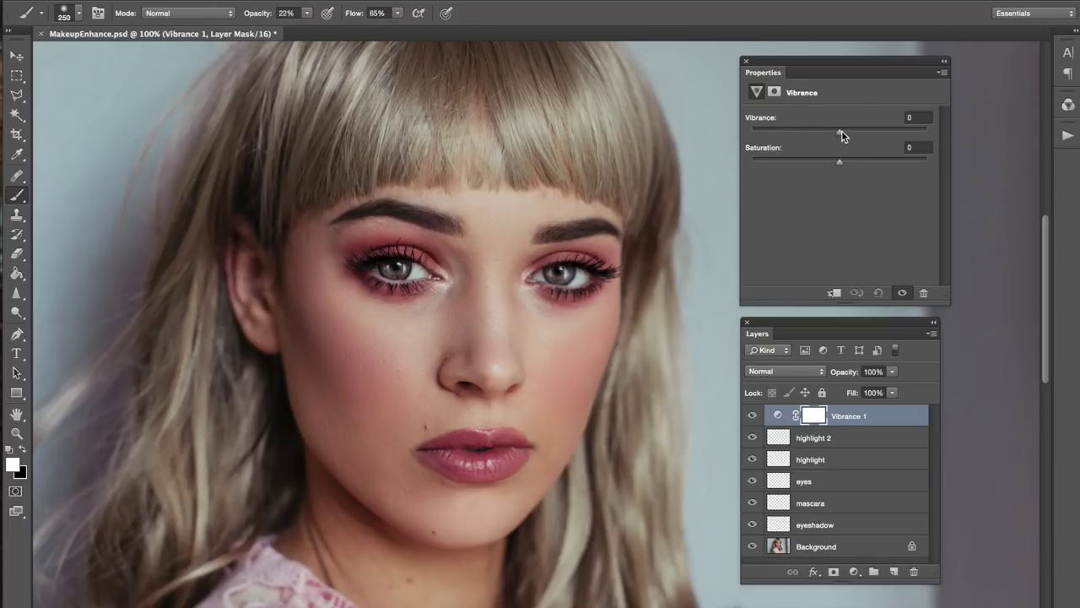
drag(840, 131, 860, 140)
click(752, 415)
click(753, 416)
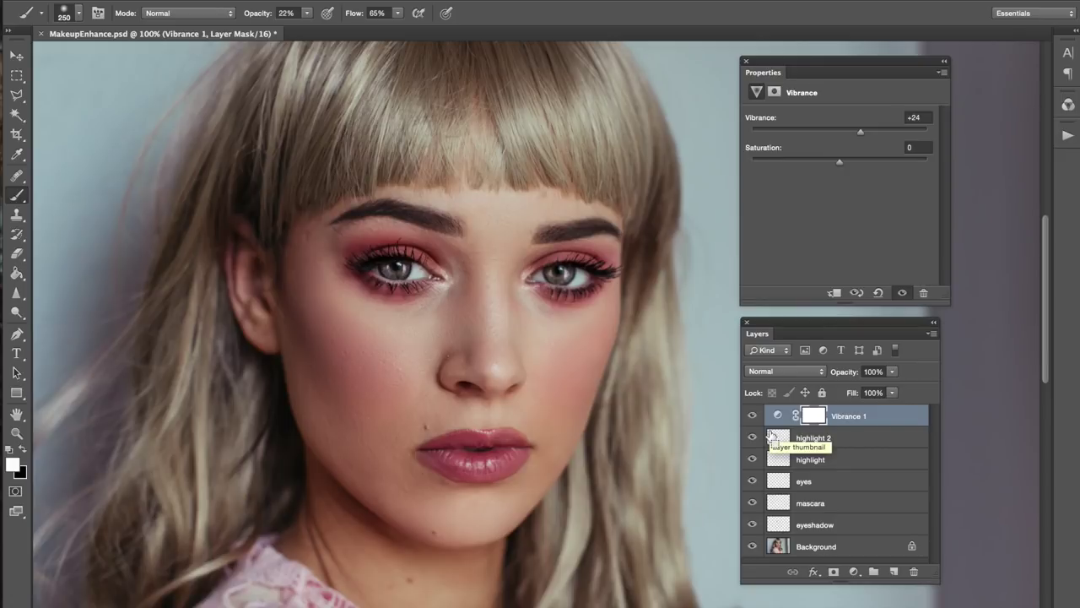
key(ctrl+shift+alt+e)
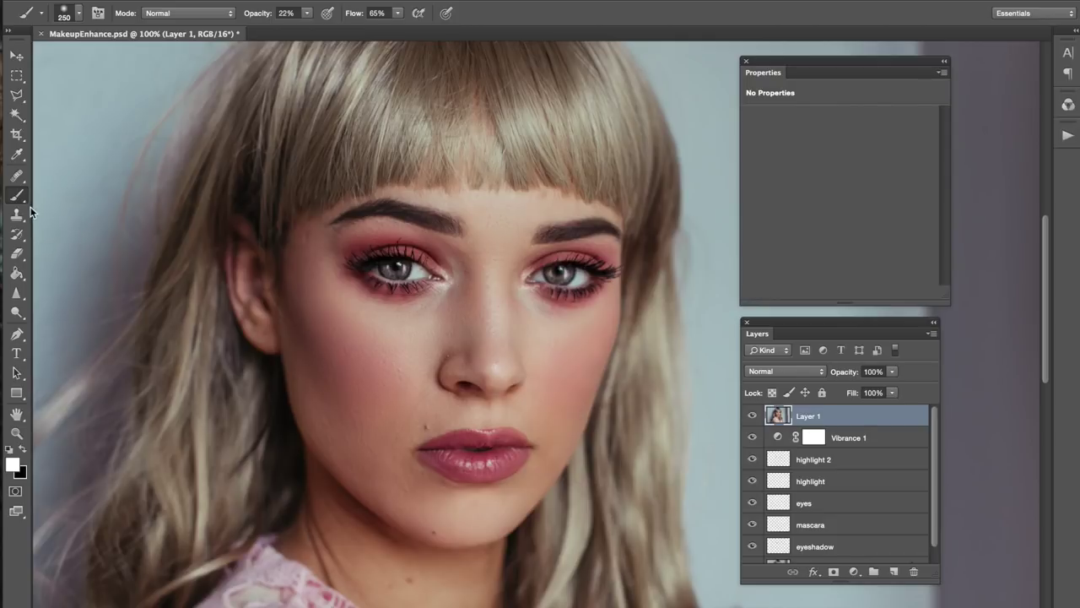
- Switch to the Sharpen Tool and sharpen the hair strands on Layer 1
click(17, 317)
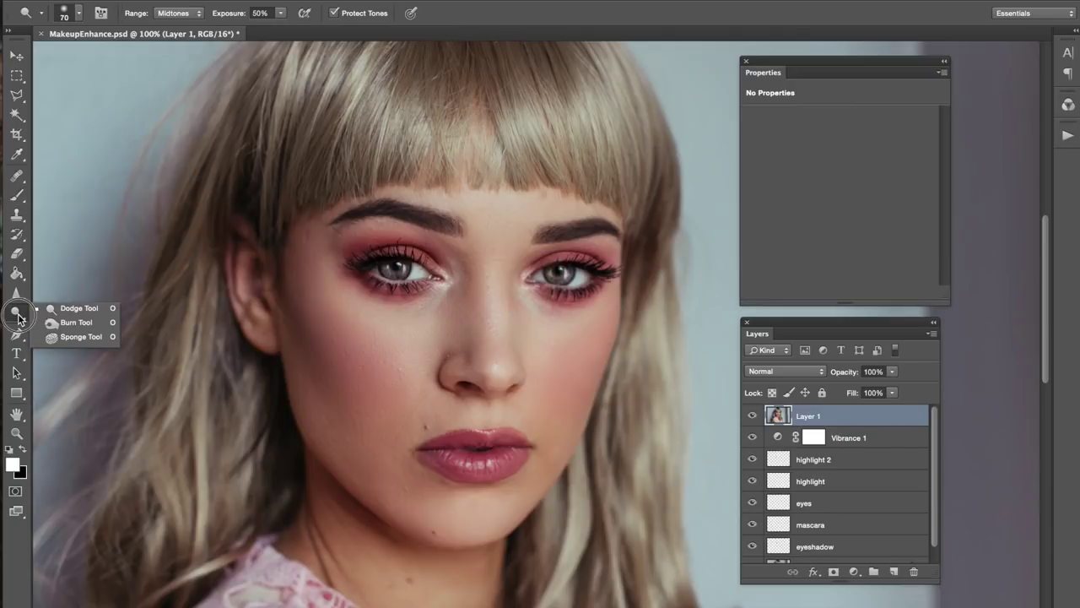
click(16, 292)
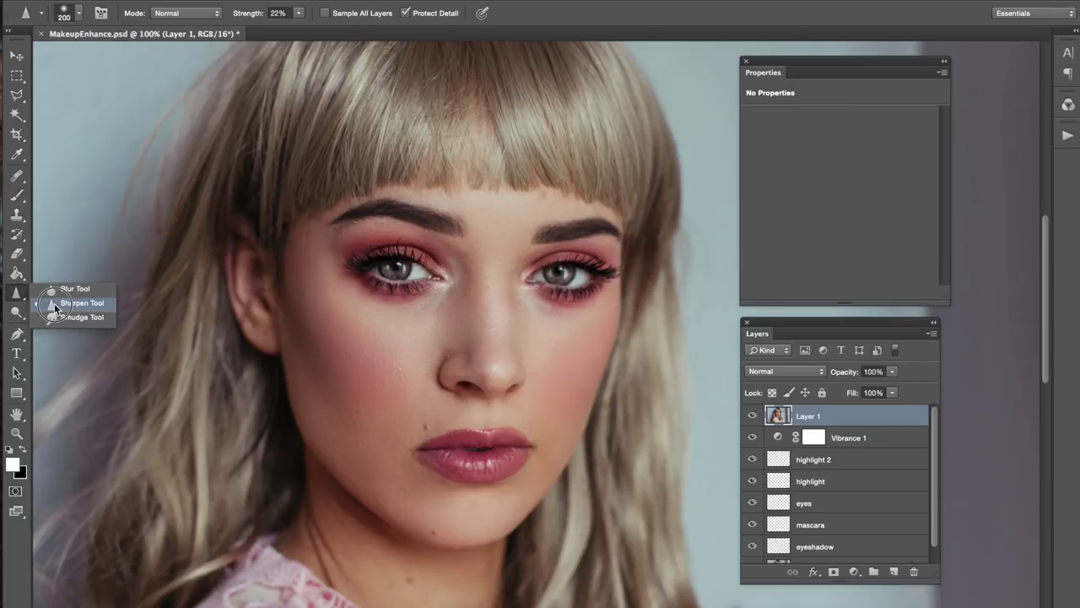
click(54, 303)
drag(620, 418, 647, 471)
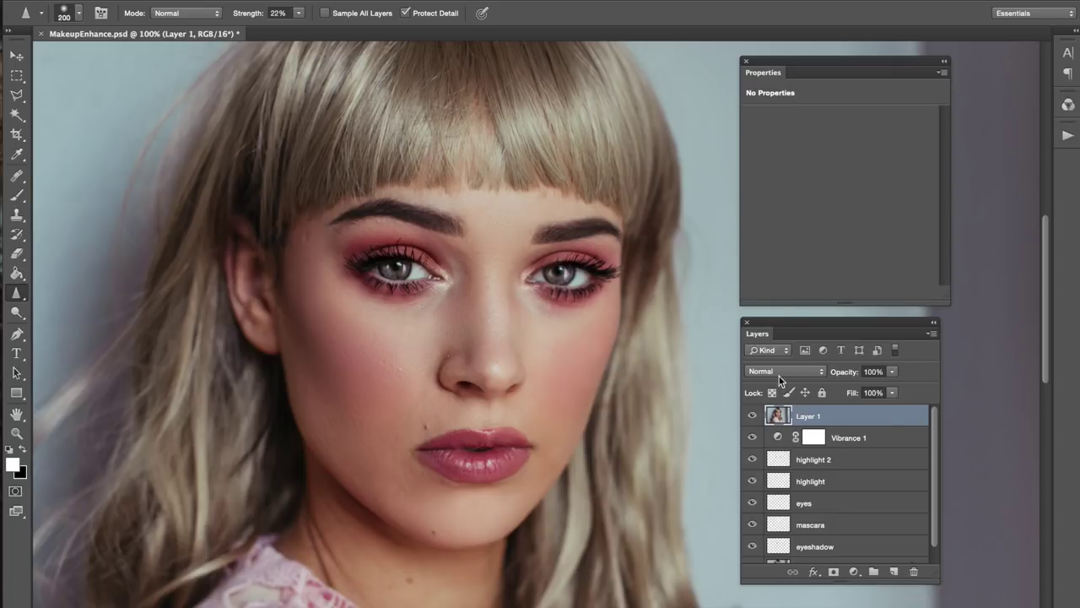
- Shrink the Sharpen brush to 200 and sharpen the lashes of both eyes
click(18, 293)
click(81, 303)
key(bracketleft)
drag(338, 264, 430, 272)
drag(591, 296, 574, 279)
key(ctrl+minus)
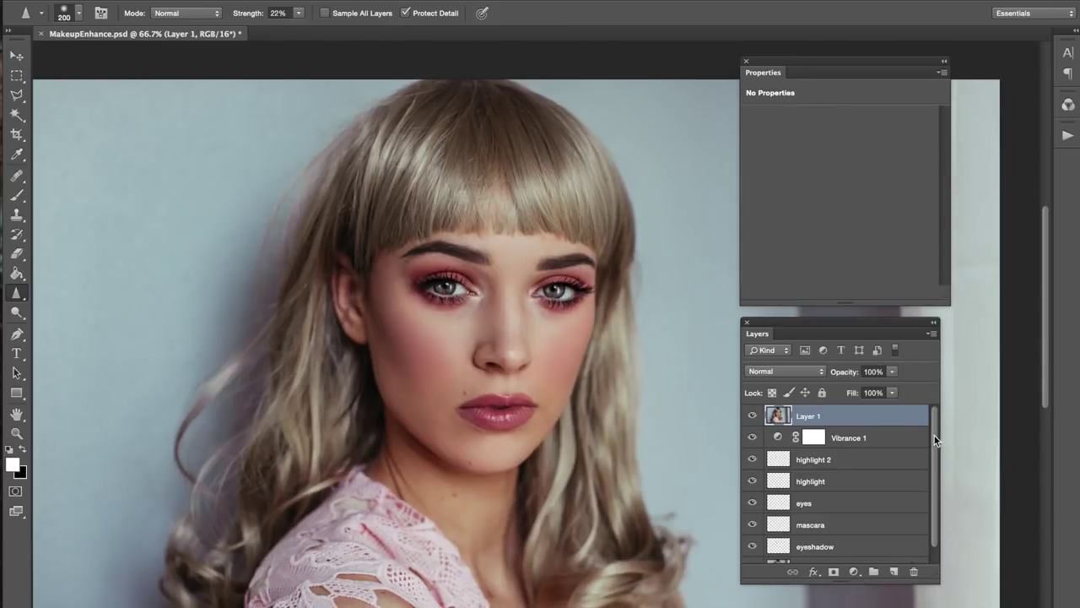
- Move the Background copy layer to the top of the layer stack
drag(935, 440, 931, 473)
click(821, 555)
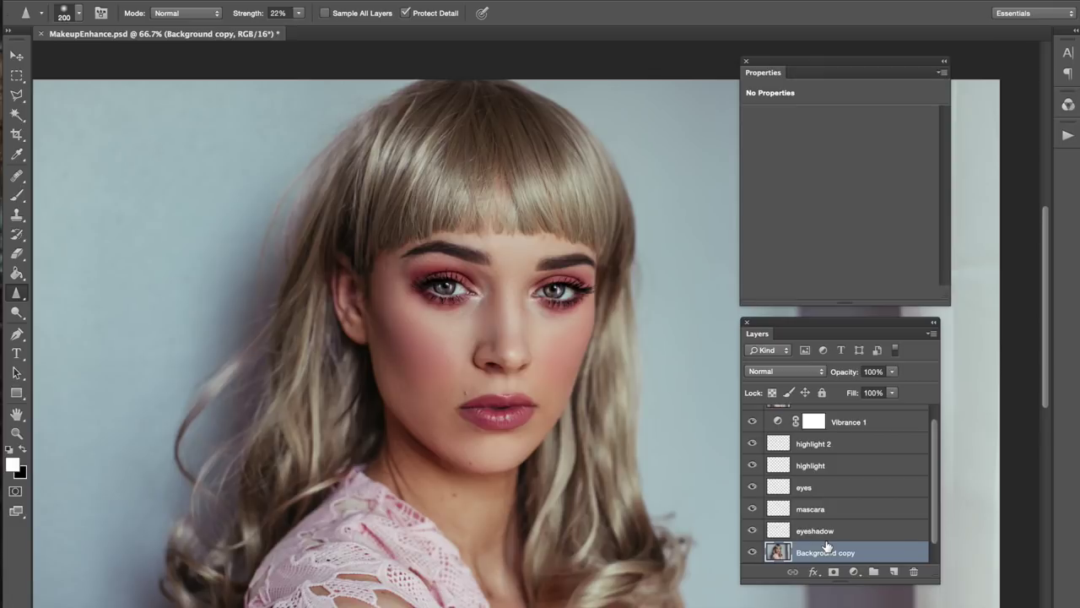
mouse_move(880, 553)
mouse_down()
mouse_move(874, 407)
mouse_move(776, 396)
mouse_up()
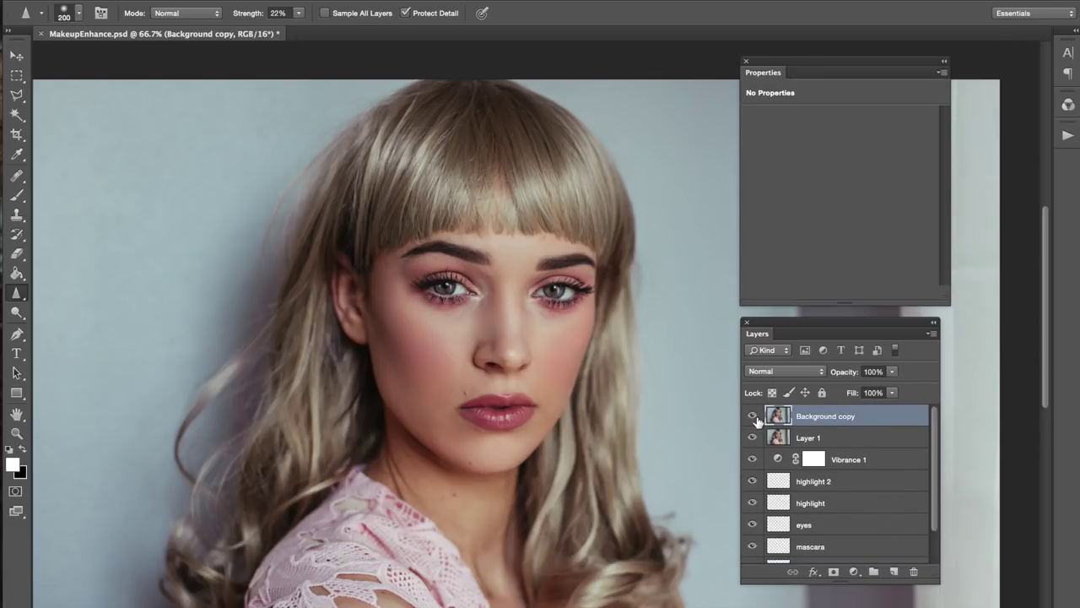
- Toggle Background copy's visibility at 100% zoom to compare original and retouched portrait
click(753, 416)
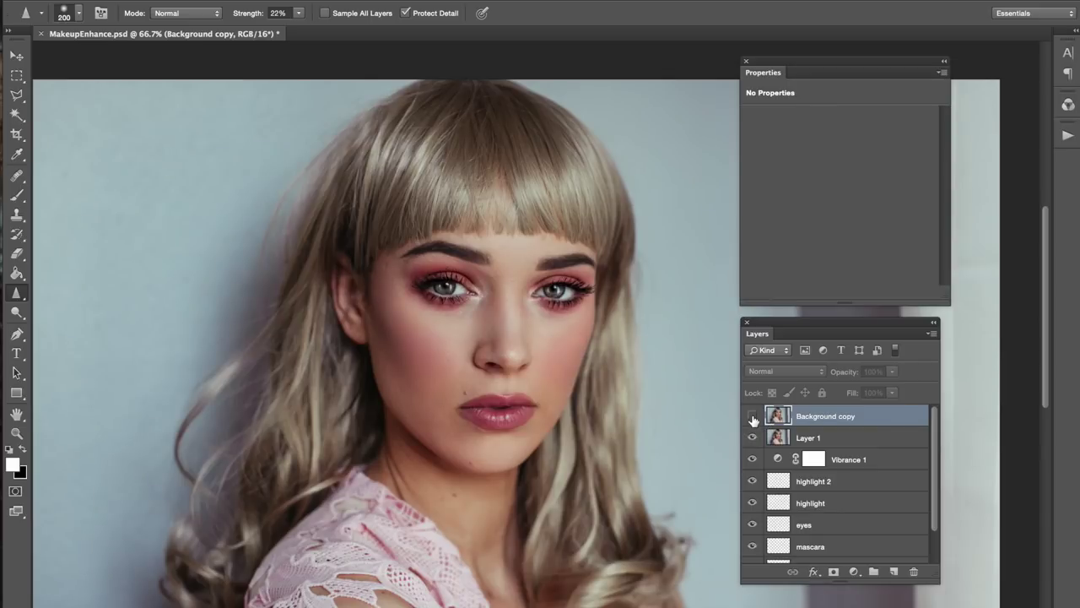
key(ctrl+1)
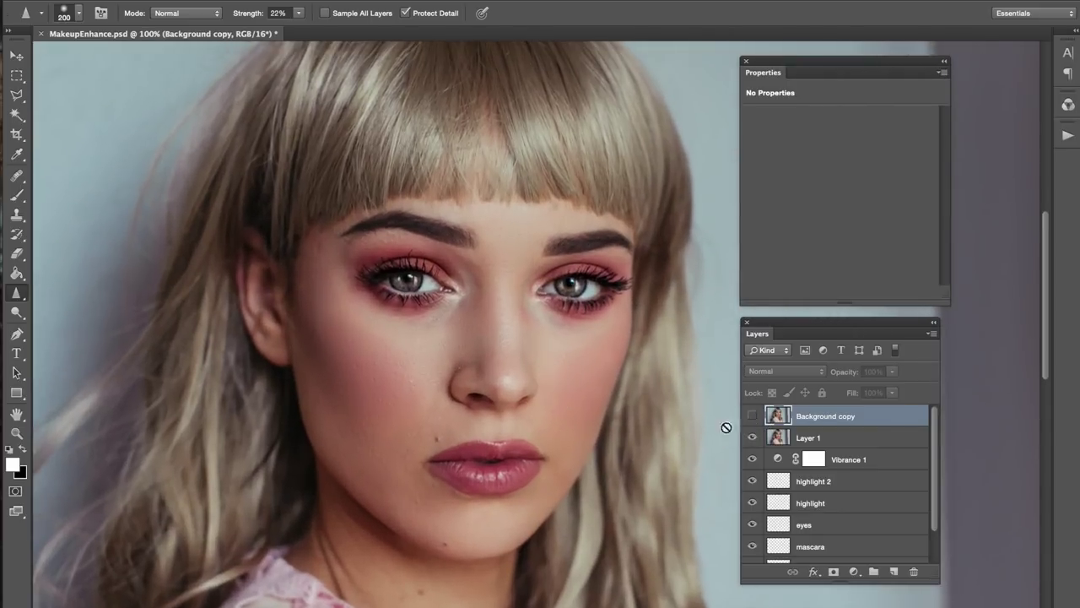
click(752, 416)
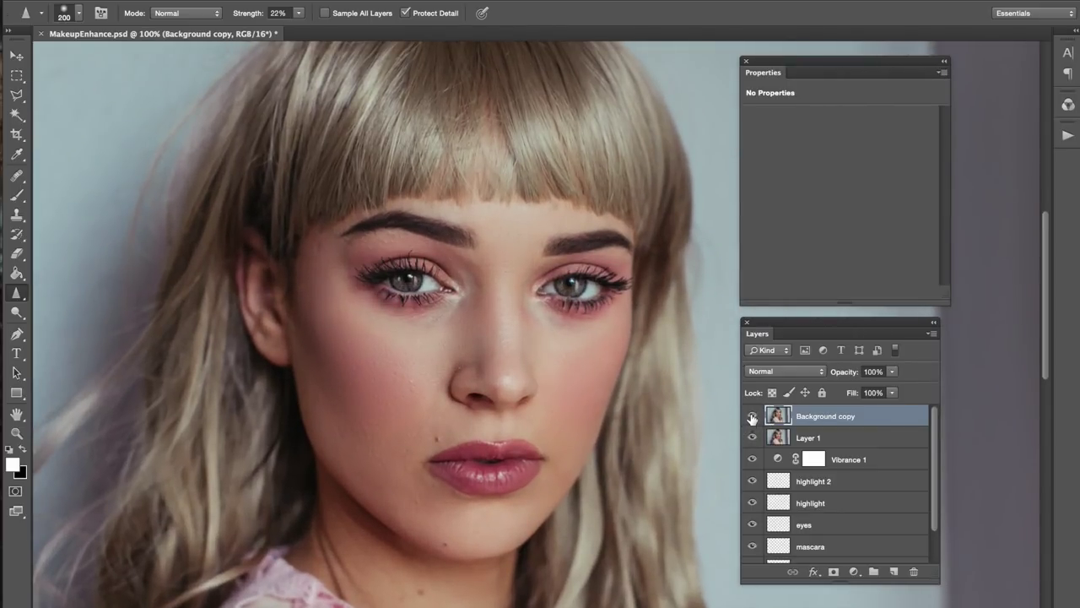
click(752, 417)
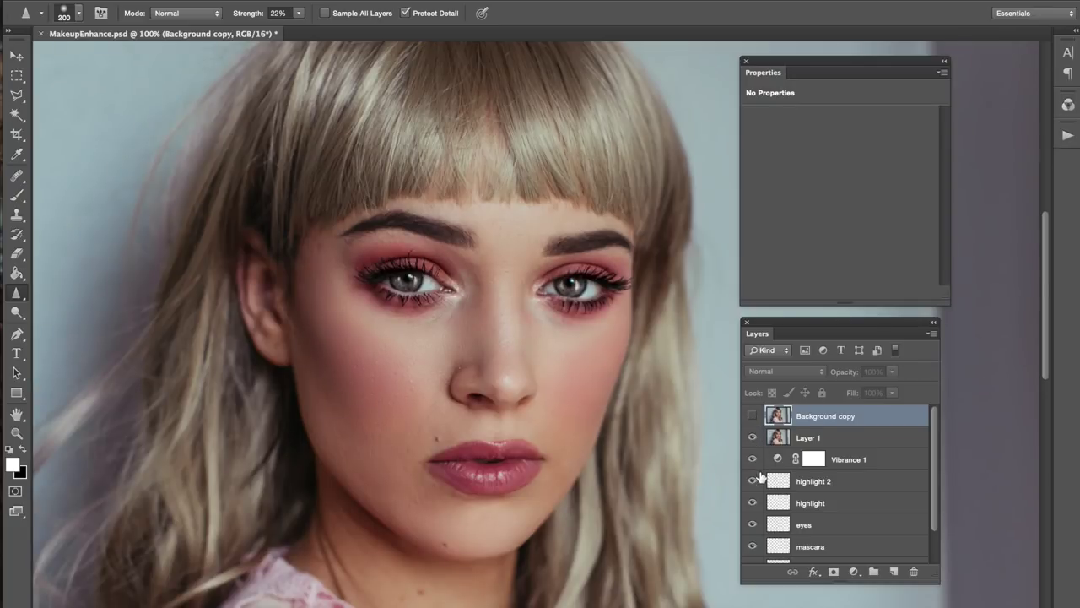